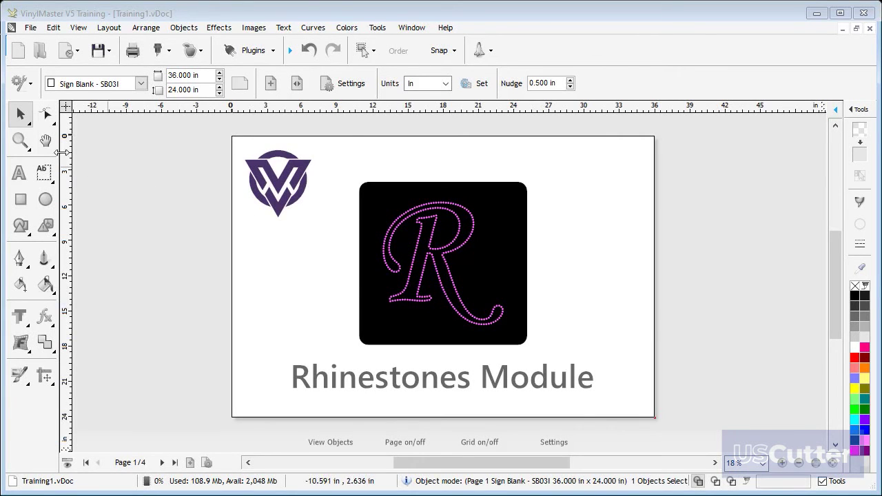
Zoom in on the R example and toggle the wireframe view on and off
left_click(20, 140)
left_click_drag(390, 183, 553, 271)
left_click_drag(836, 281, 836, 320)
left_click(715, 481)
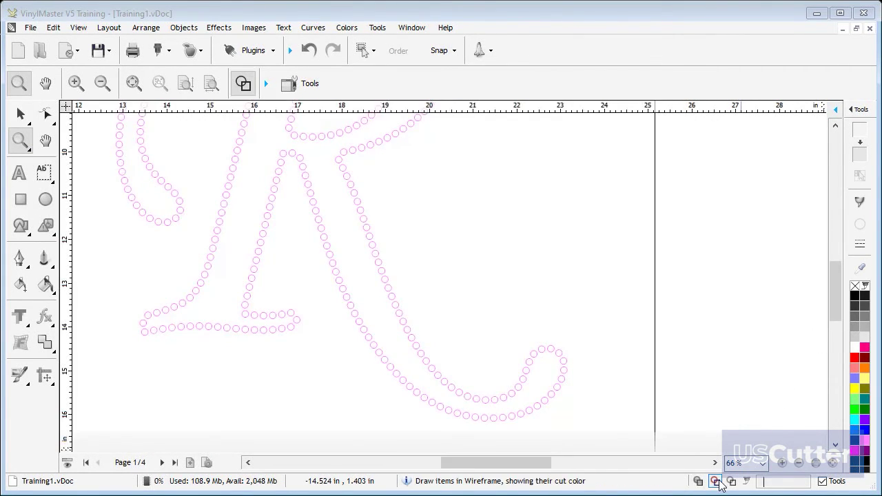
left_click(715, 481)
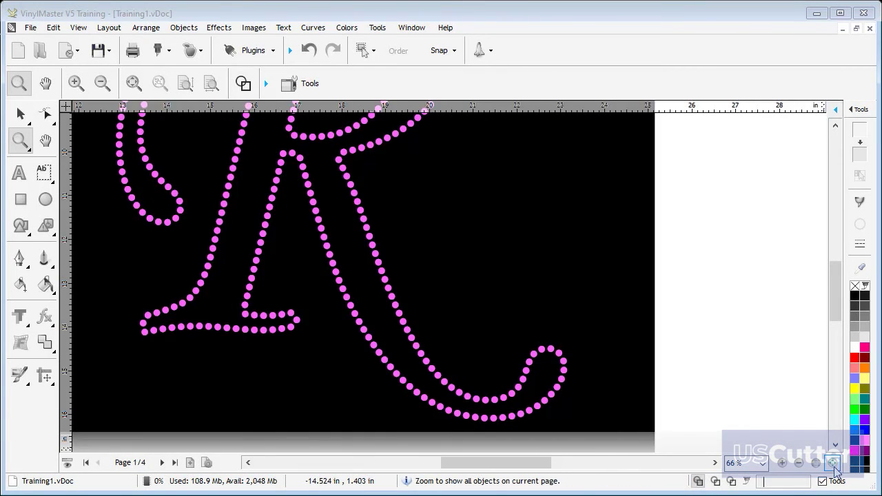
Zoom back to the whole page and move to page 2 with the Princess shirt
left_click(833, 462)
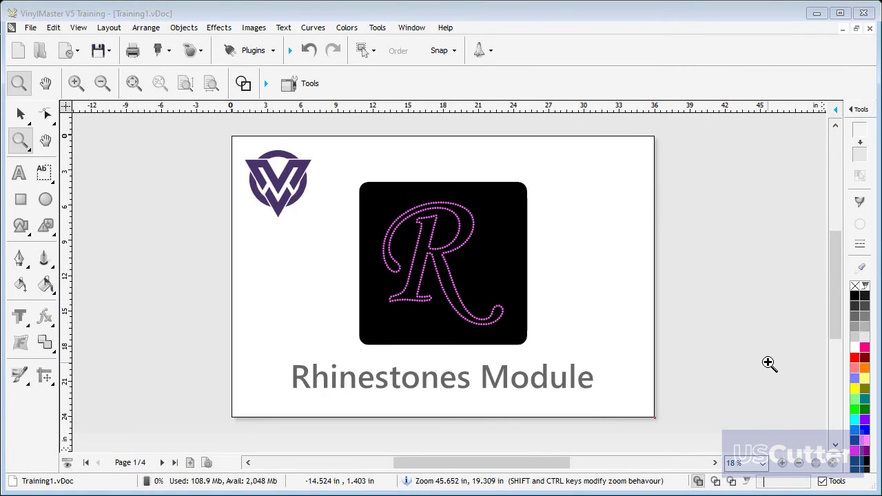
left_click(20, 114)
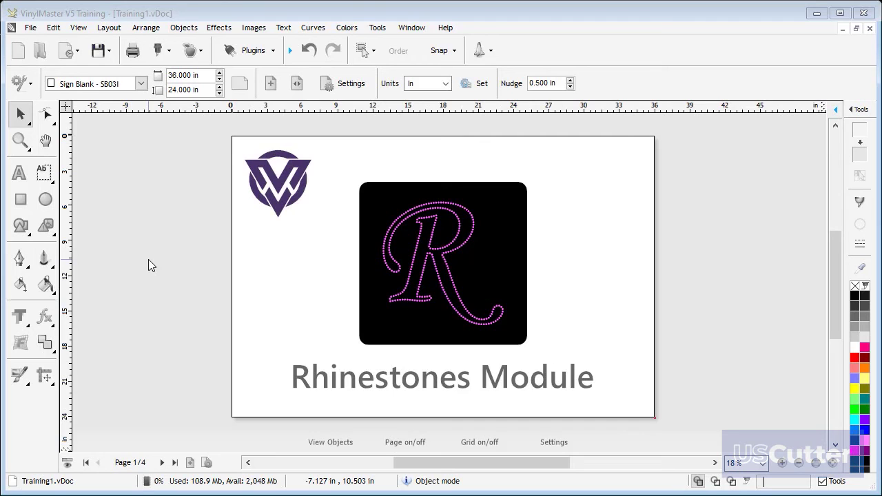
left_click(161, 462)
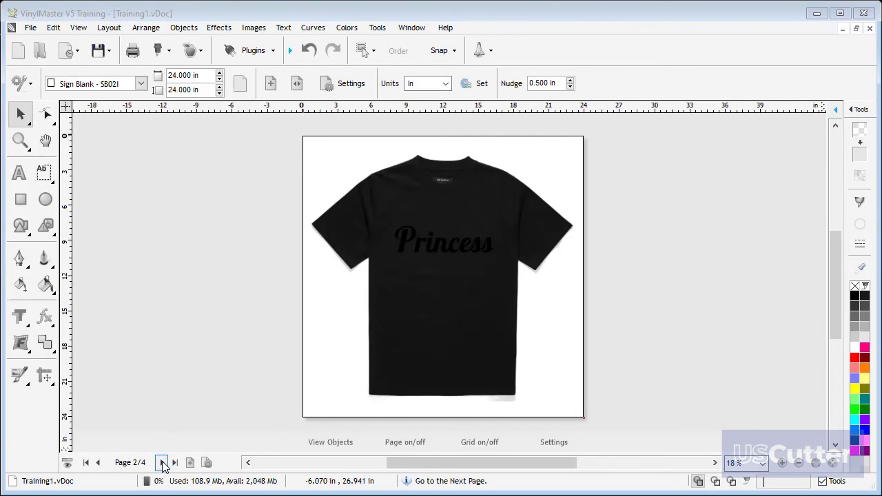
Set the zoom to 48%, select the Princess text and open the Plugins menu
left_click(763, 463)
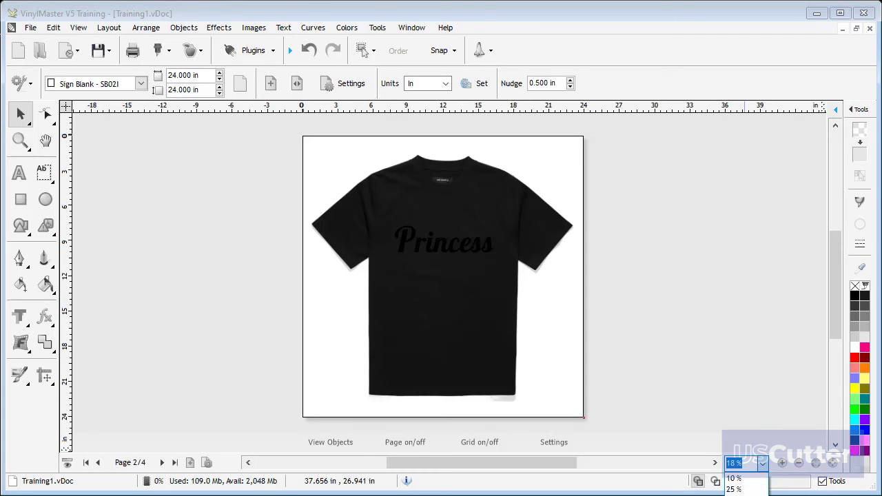
type("48")
key("Return")
scroll(833, 264, "up", 2)
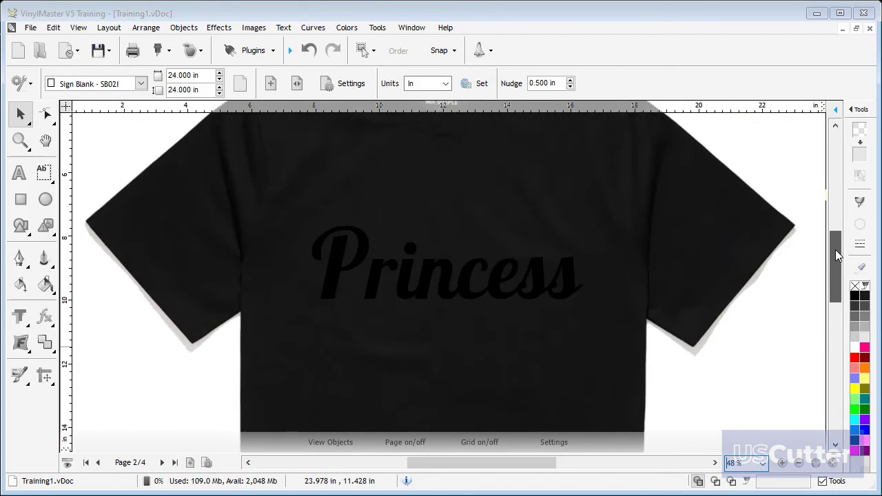
left_click(455, 270)
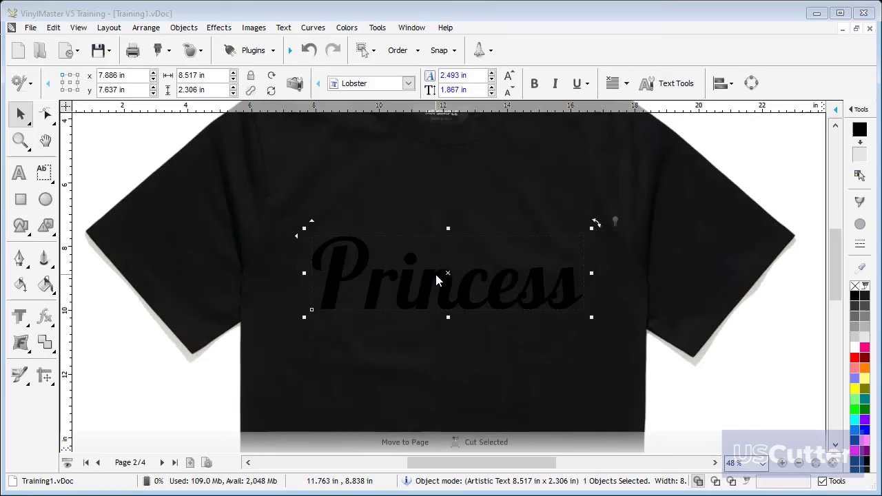
left_click(270, 50)
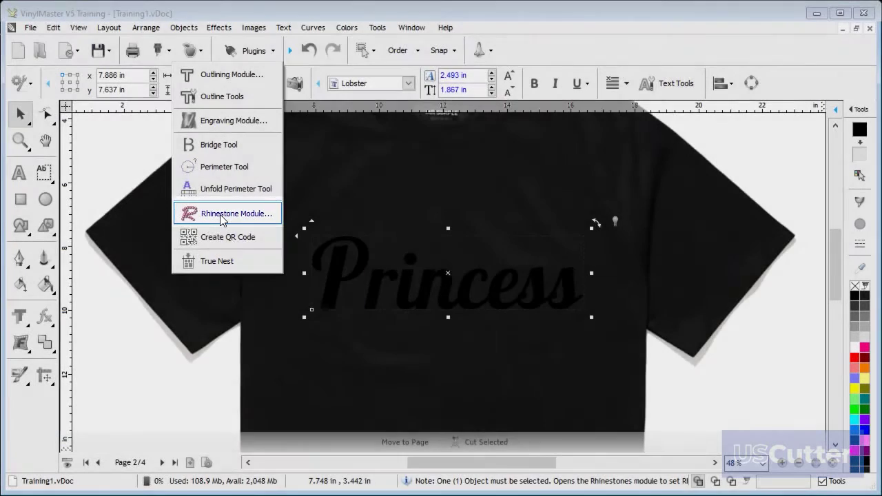
Convert Princess to rhinestones and check the layout zoomed and on the shirt preview
left_click(221, 215)
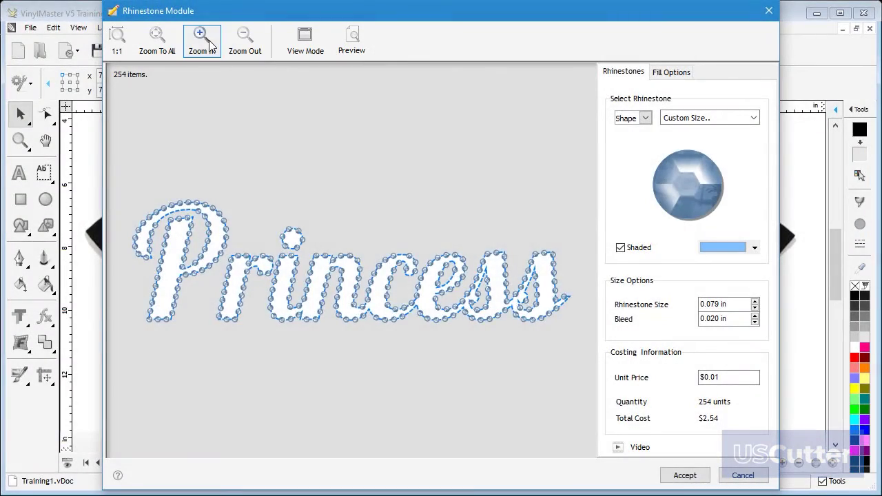
left_click(202, 40)
left_click(246, 42)
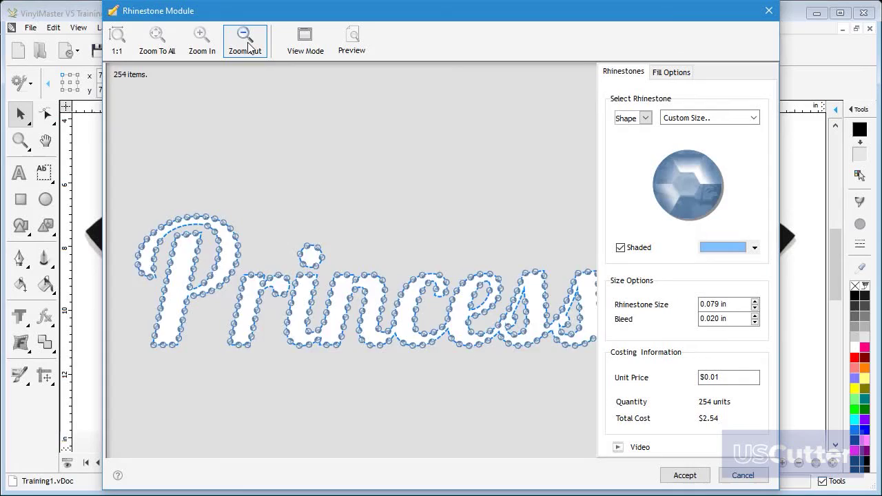
left_click(348, 50)
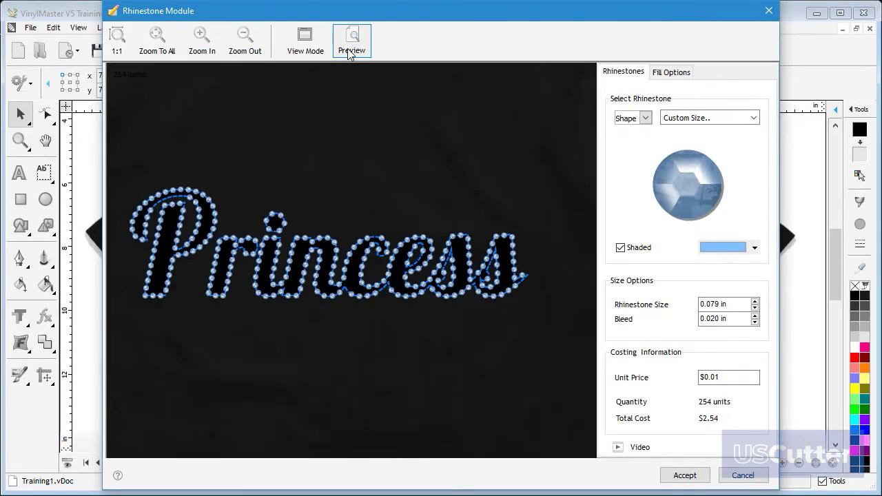
left_click(348, 50)
left_click(181, 52)
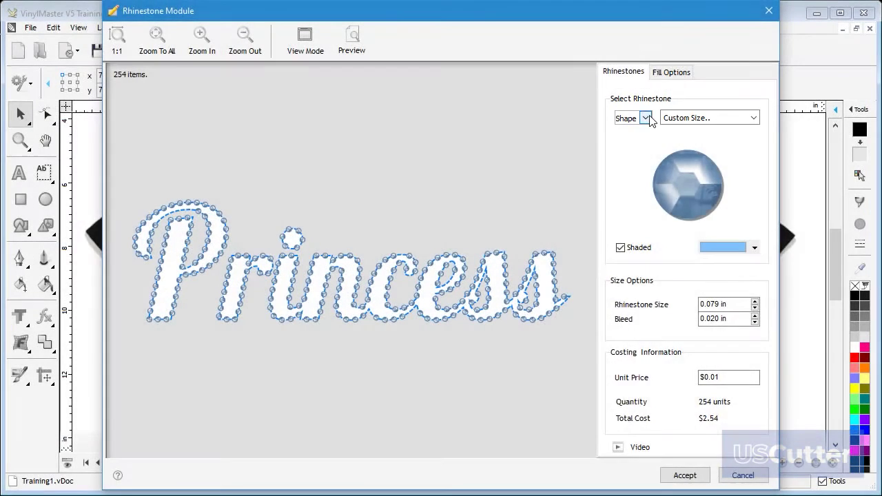
Choose round rhinestones at size SS 2 PP 5 1.3mm
left_click(646, 118)
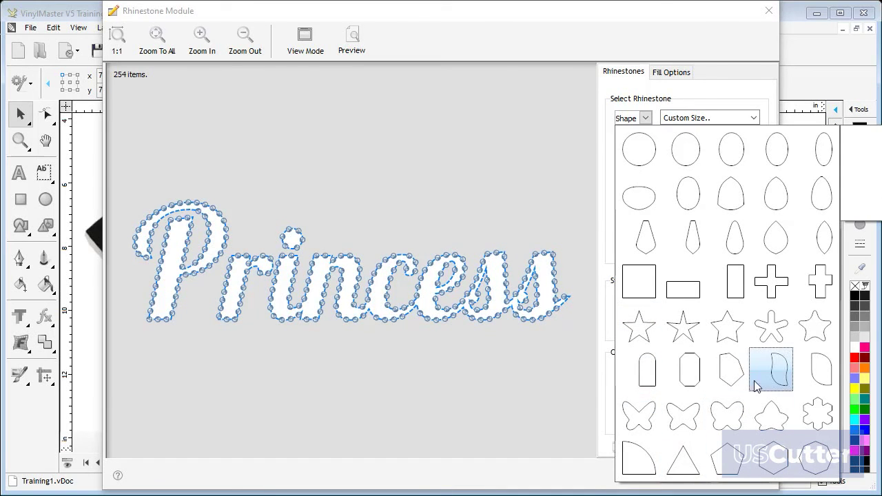
left_click(648, 158)
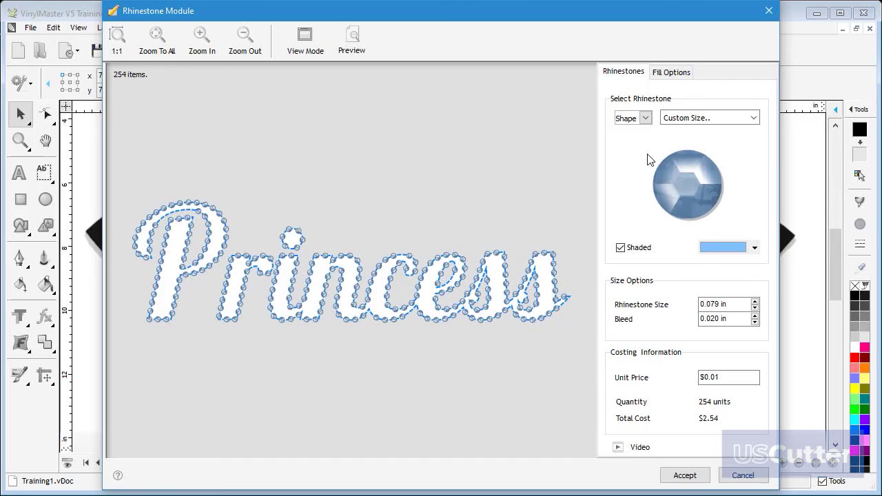
left_click(753, 118)
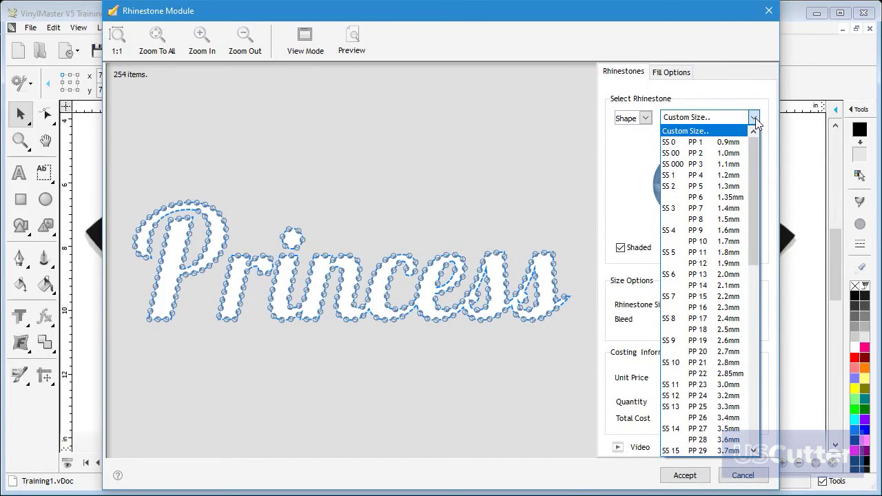
left_click_drag(755, 134, 774, 137)
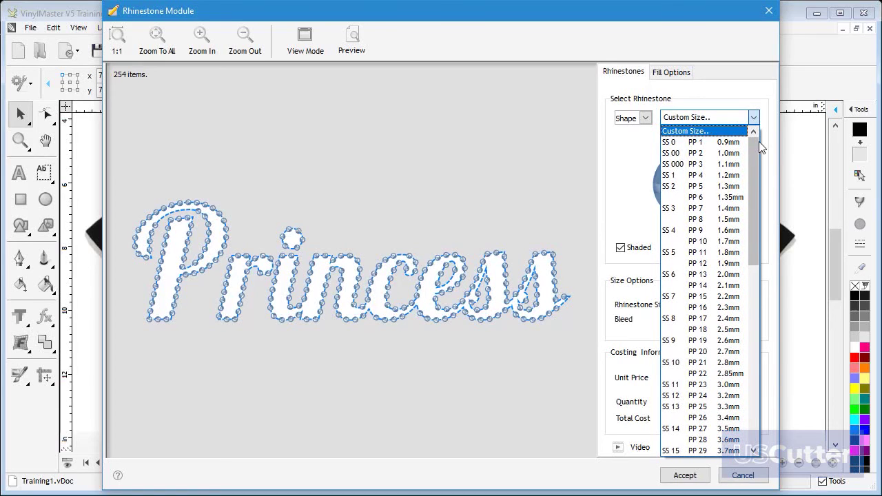
left_click(680, 186)
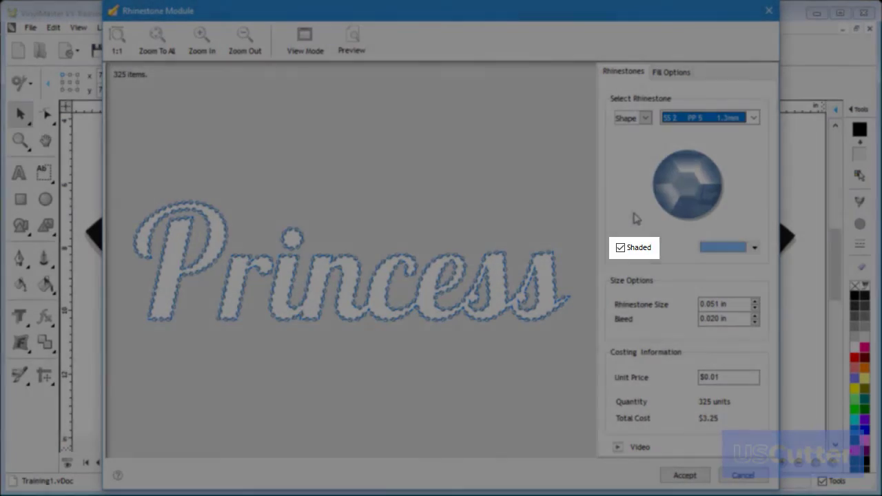
left_click(620, 248)
left_click(620, 248)
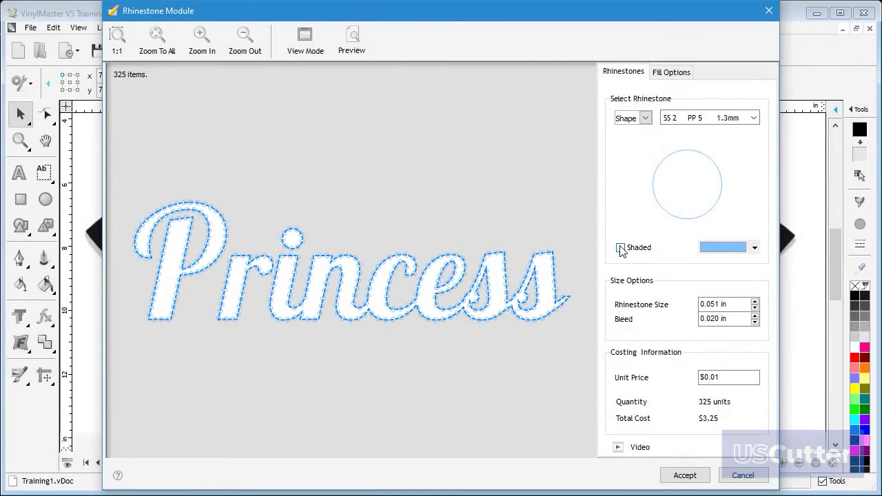
left_click(351, 42)
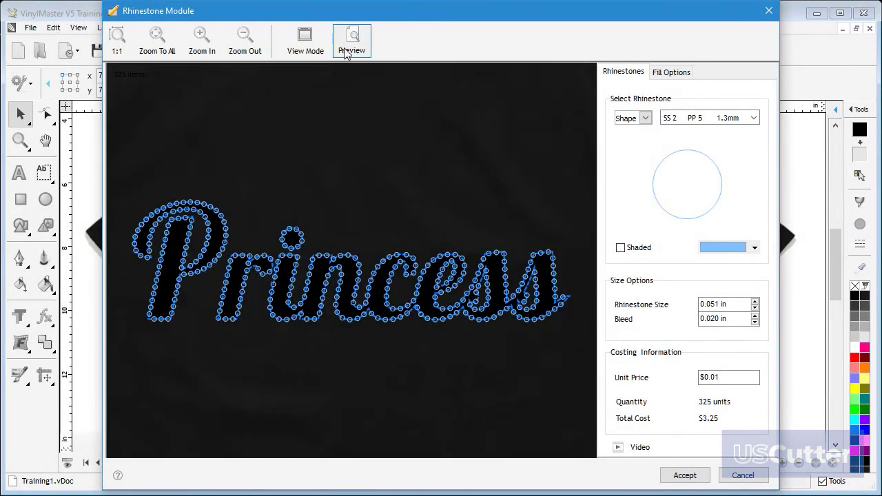
left_click(307, 49)
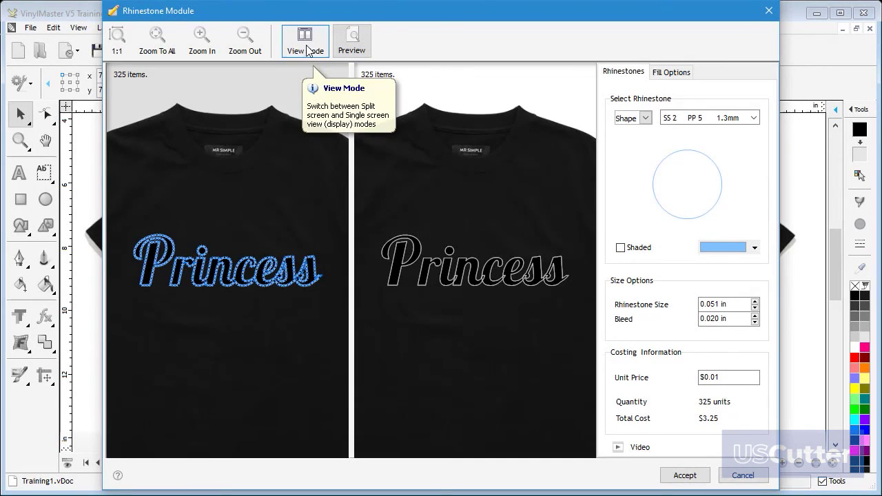
left_click(307, 49)
left_click(348, 41)
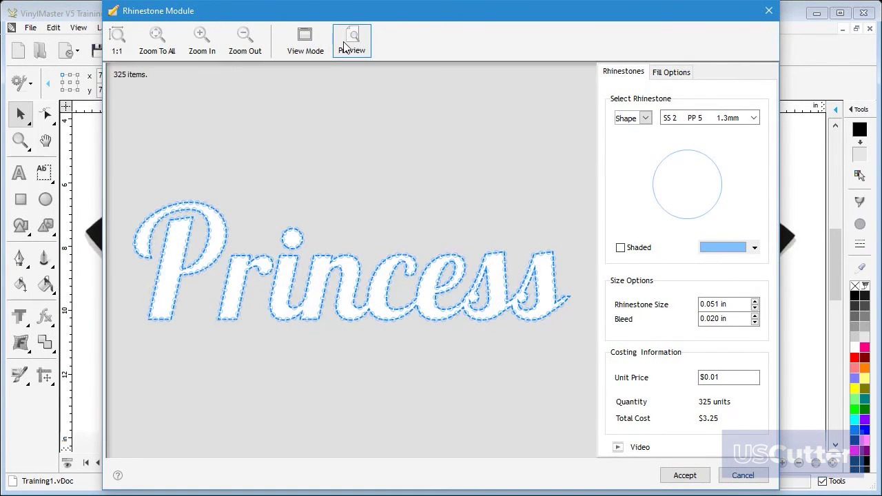
left_click(631, 246)
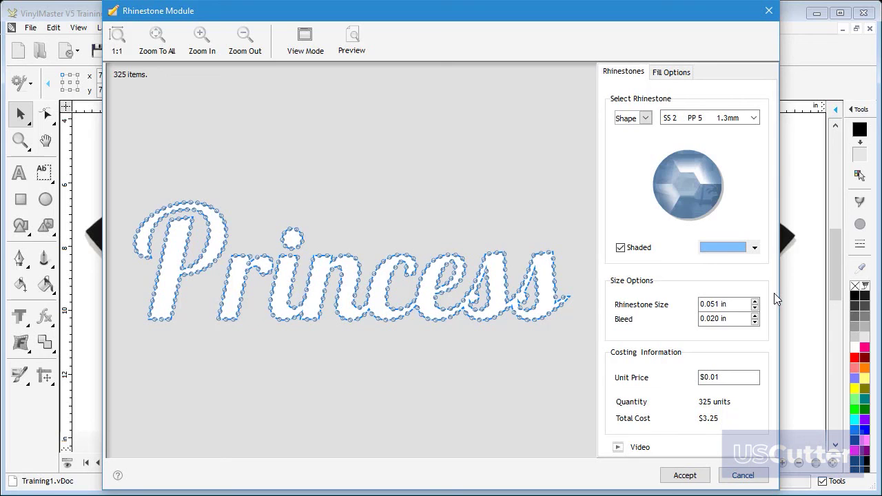
Set the stone bleed to 0.010 in, giving 378 stones
left_click(736, 319)
left_click_drag(736, 319, 681, 321)
type("0.01")
key("Return")
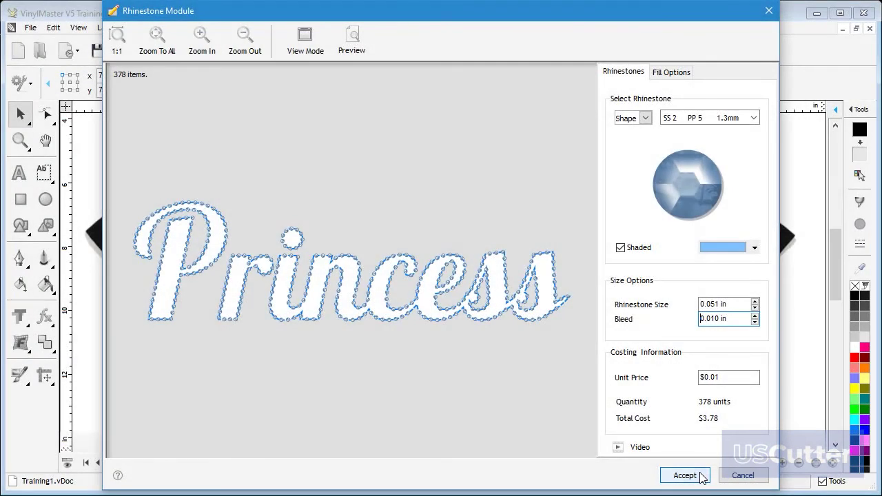
Accept the rhinestone Princess onto the shirt and colour it magenta
left_click(685, 476)
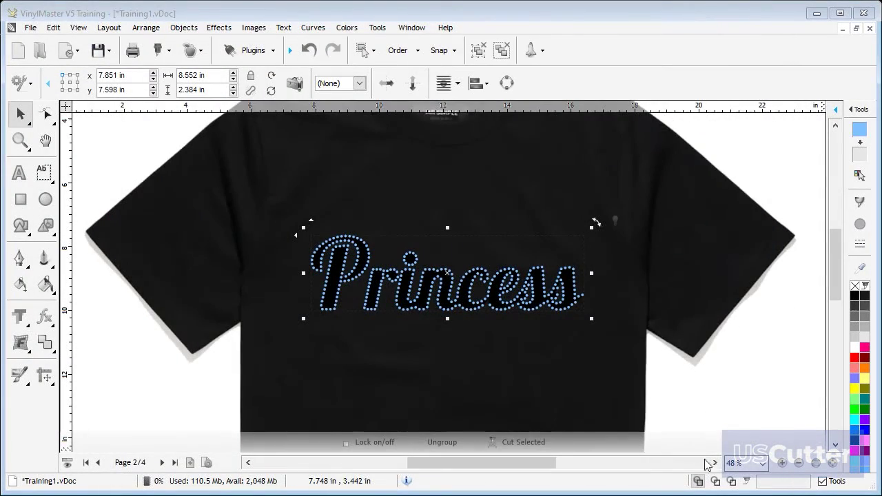
left_click(854, 458)
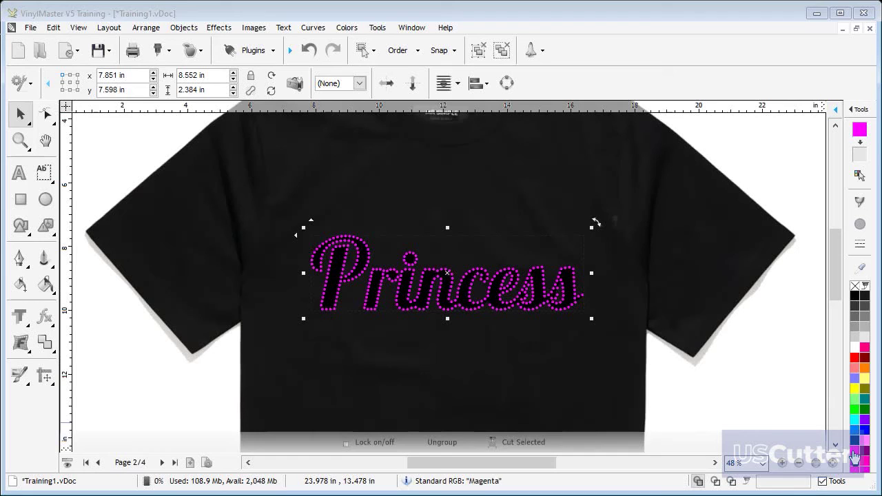
left_click(765, 396)
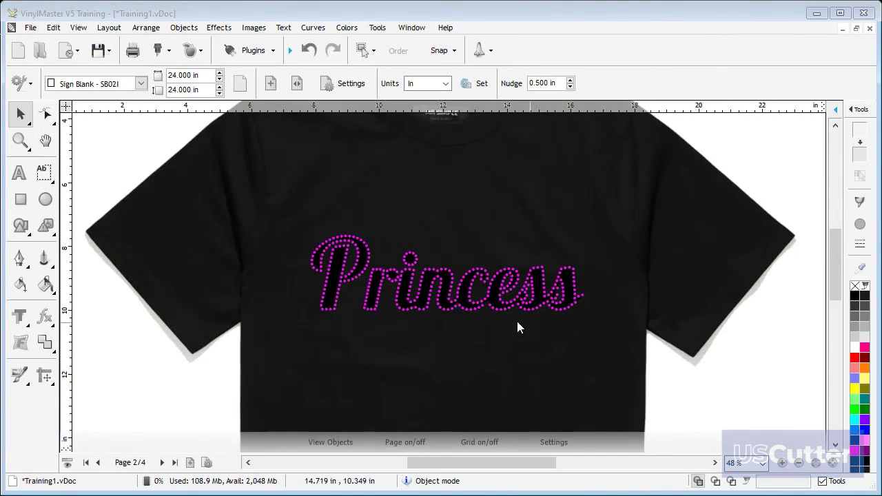
Recolour the rhinestone lettering pale pink and toggle the outline view
left_click(474, 309)
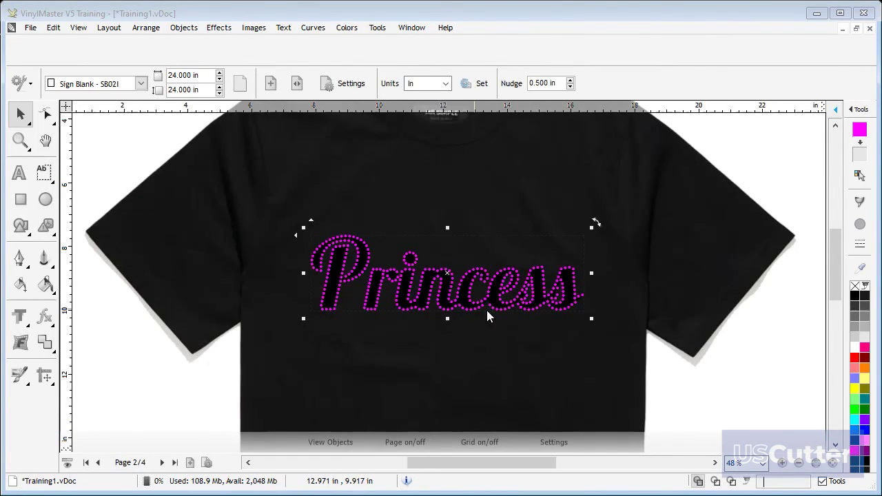
left_click(865, 441)
left_click(756, 394)
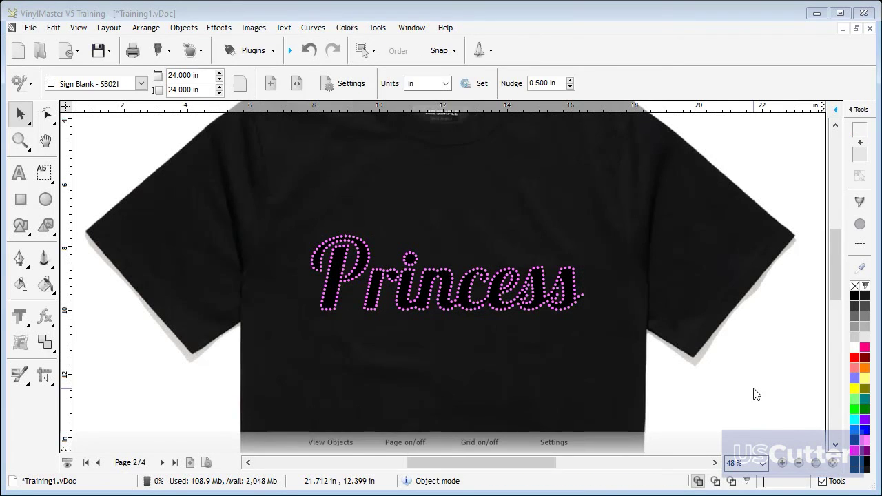
key("shift+F9")
key("shift+F9")
Go to the page 3 butterfly design and select the butterfly
left_click(162, 462)
left_click(163, 462)
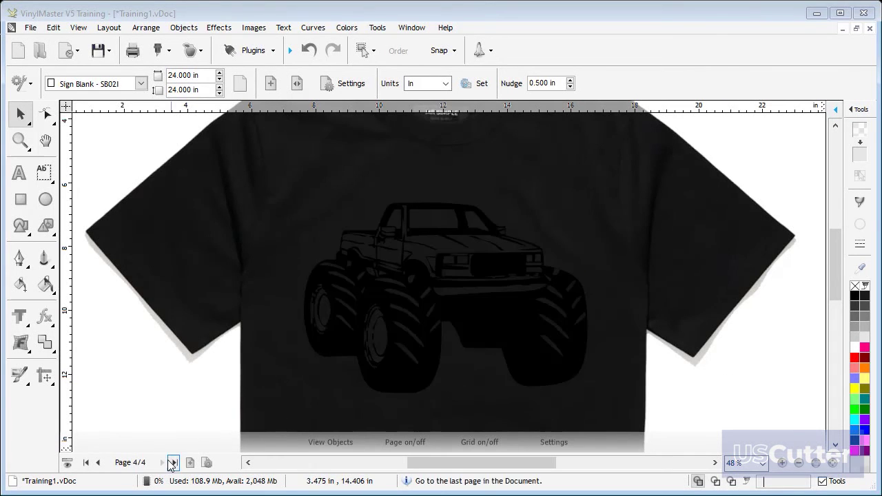
left_click(98, 463)
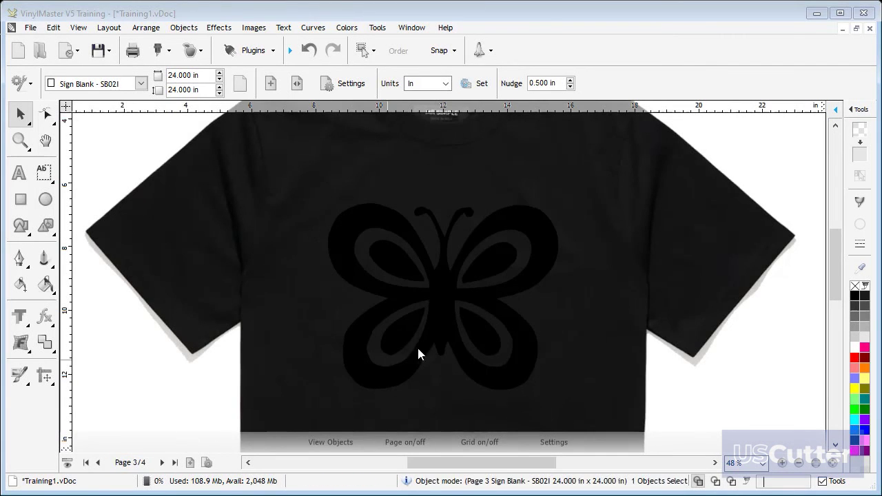
left_click(436, 329)
Run the Rhinestone Module on the butterfly with the Fill Path method
left_click(229, 54)
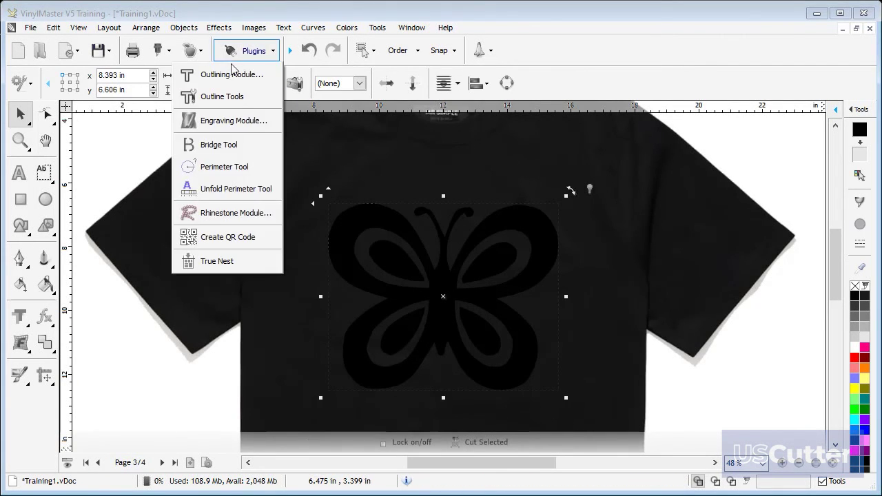
left_click(220, 214)
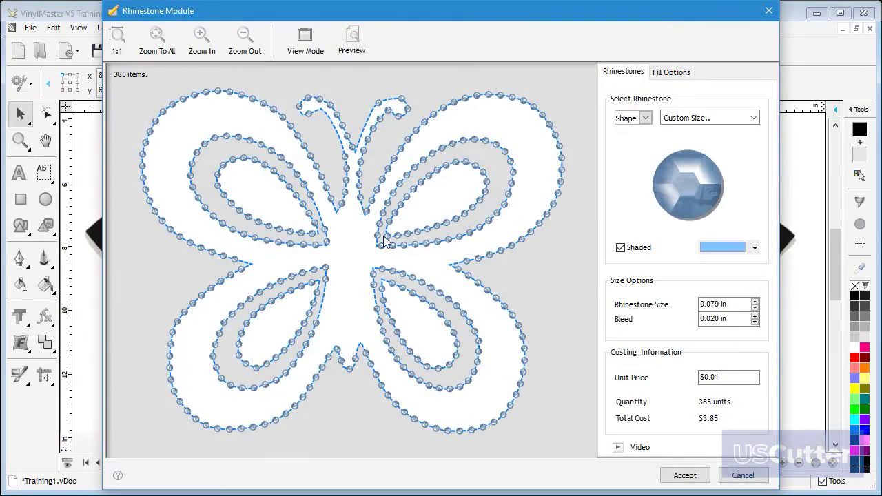
left_click(669, 73)
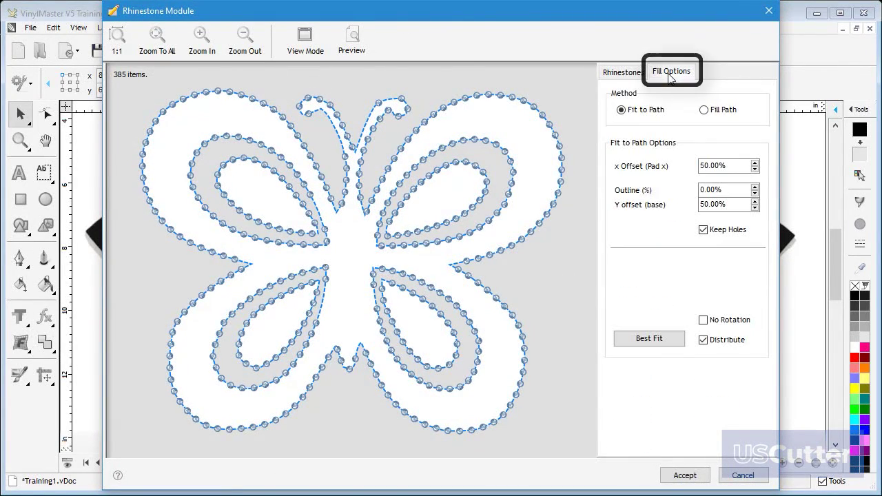
left_click(704, 109)
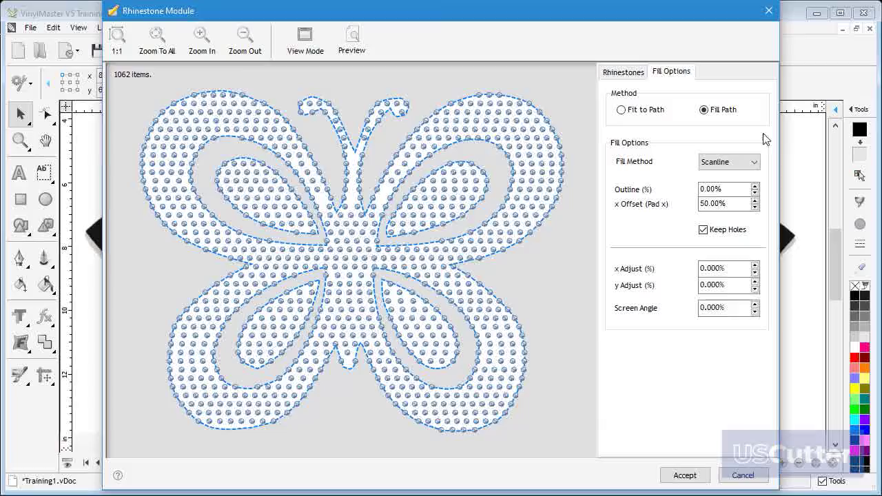
Try the Grid and Scanline fill patterns, then settle on Hexagonal for 937 stones
left_click(756, 163)
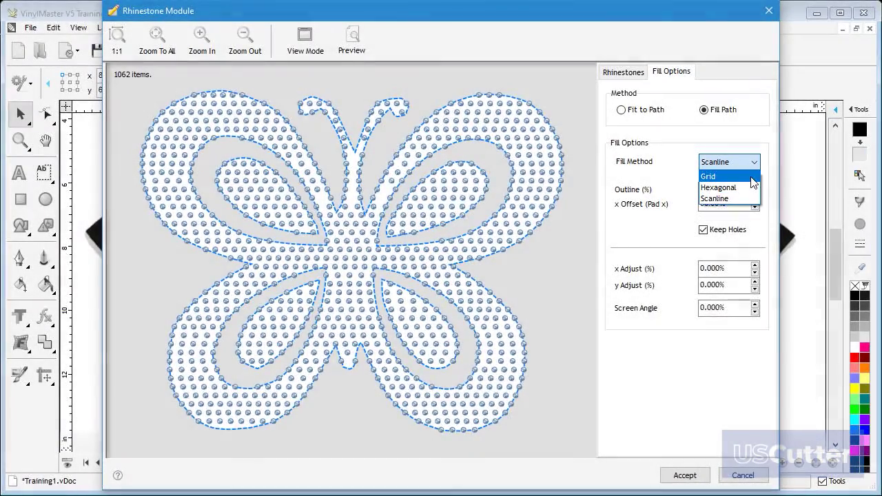
left_click(751, 177)
left_click(754, 165)
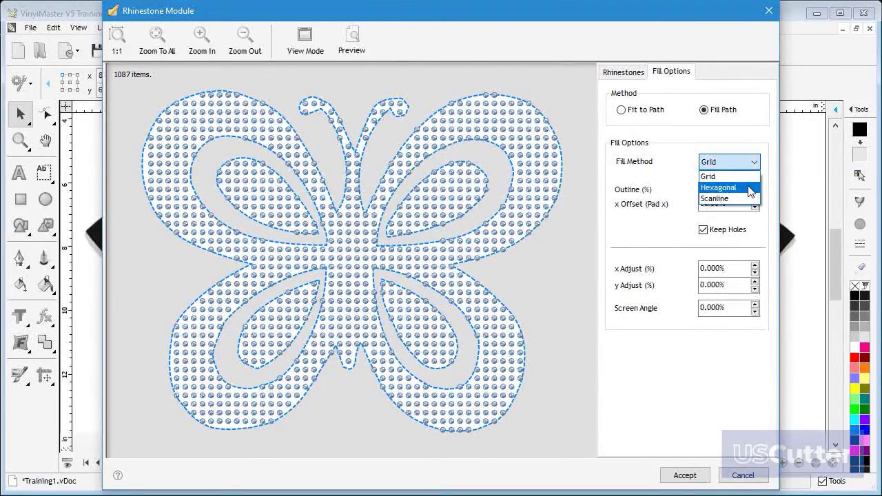
left_click(750, 188)
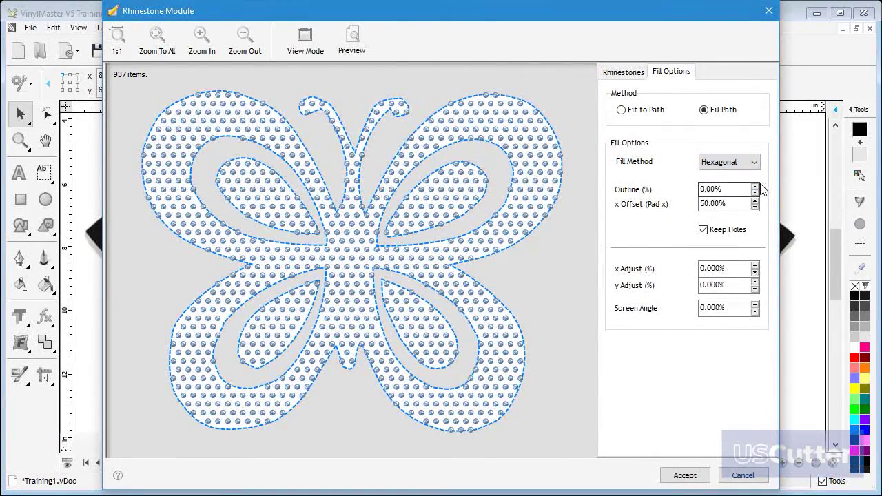
left_click(757, 166)
left_click(748, 193)
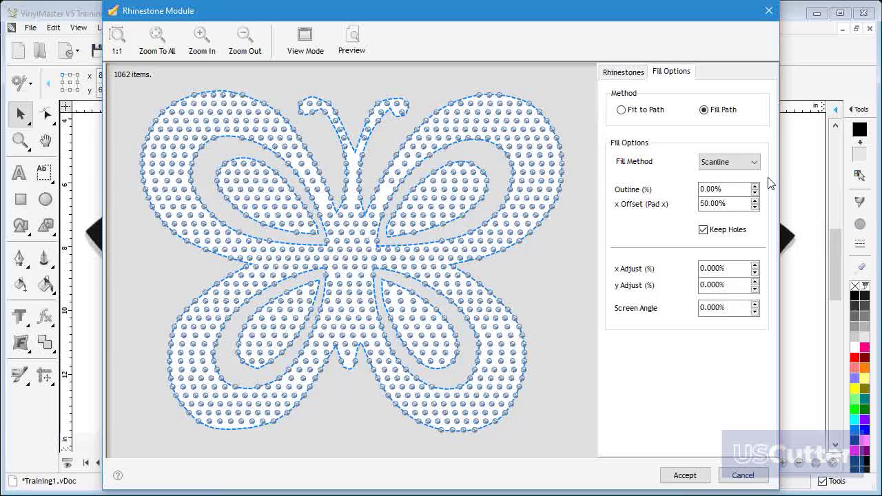
left_click(754, 162)
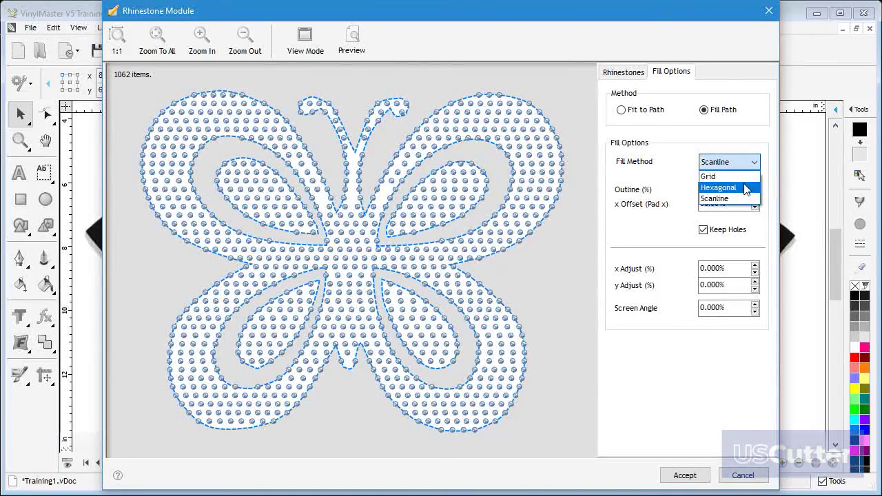
left_click(747, 183)
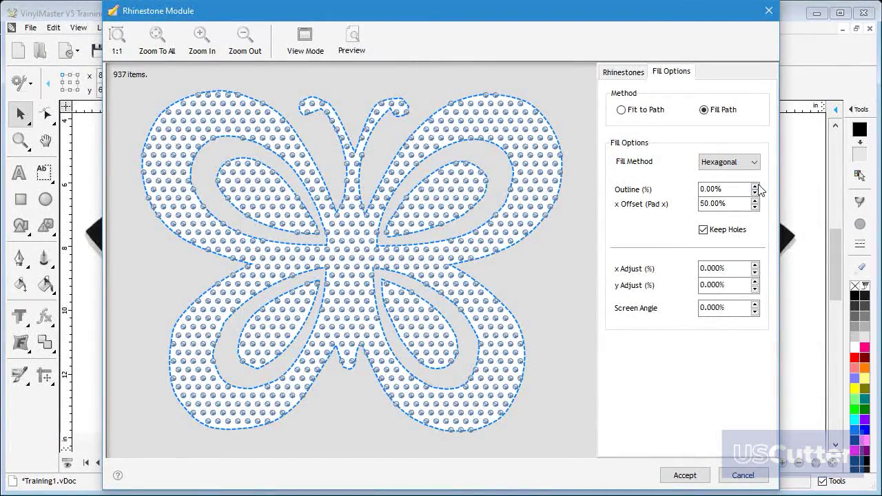
Raise the Outline to 2.50%, then lower it to -2.00%, leaving 570 stones
left_click(754, 186)
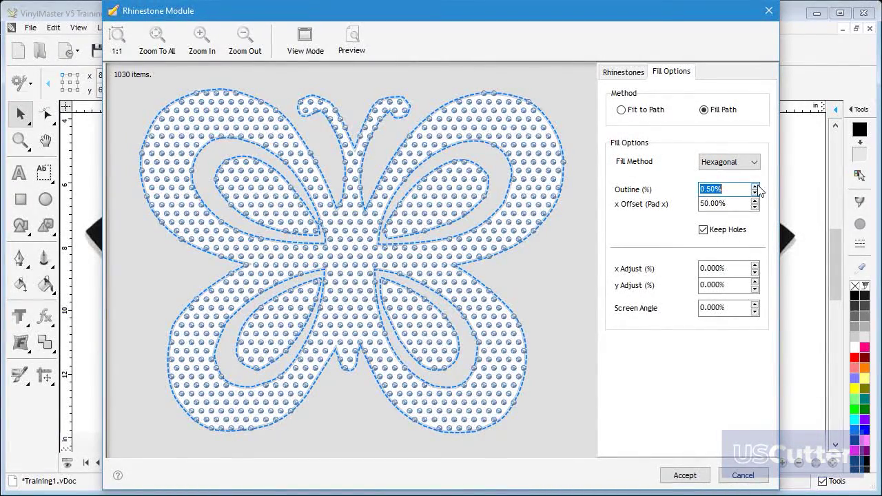
left_click(755, 186)
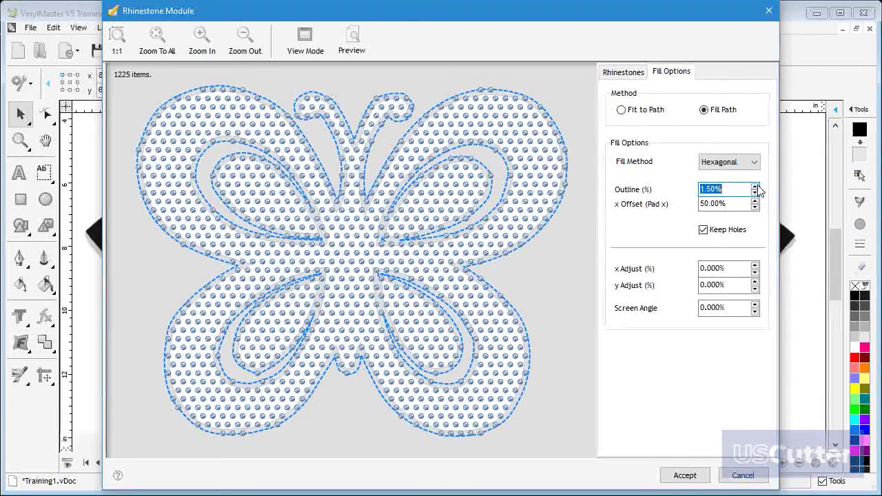
left_click(755, 186)
left_click(755, 186)
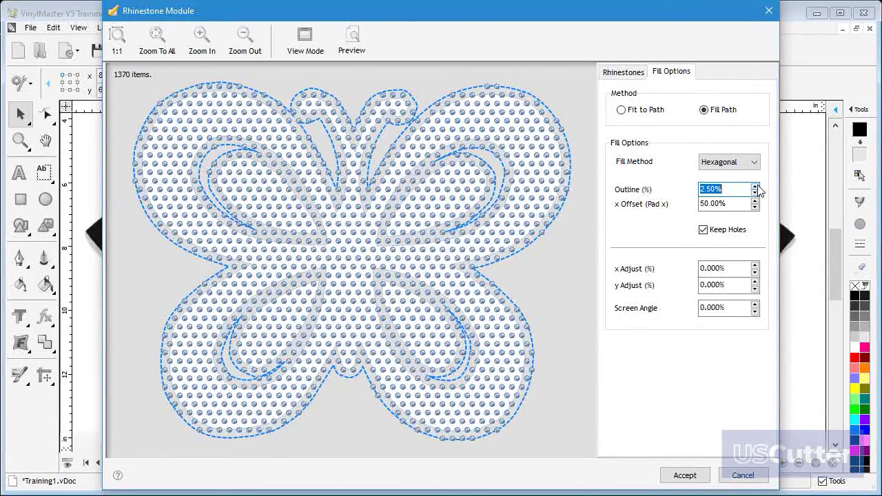
left_click(755, 195)
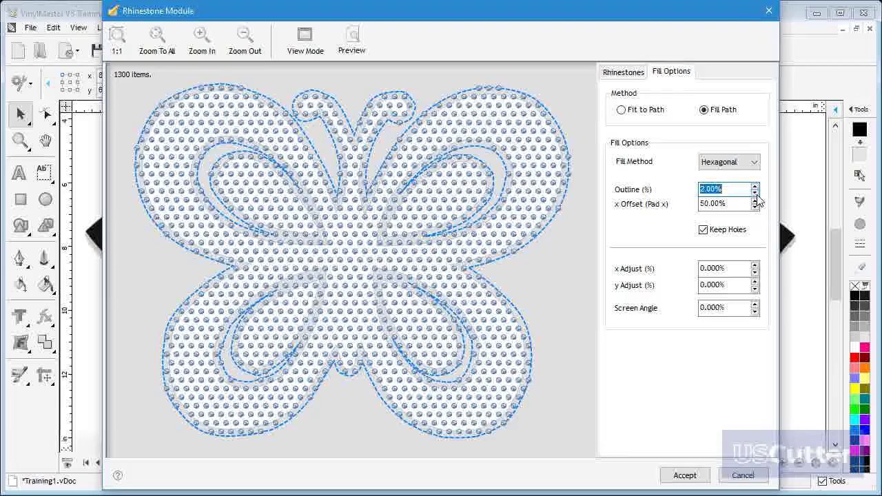
left_click(755, 195)
left_click(755, 196)
left_click(756, 196)
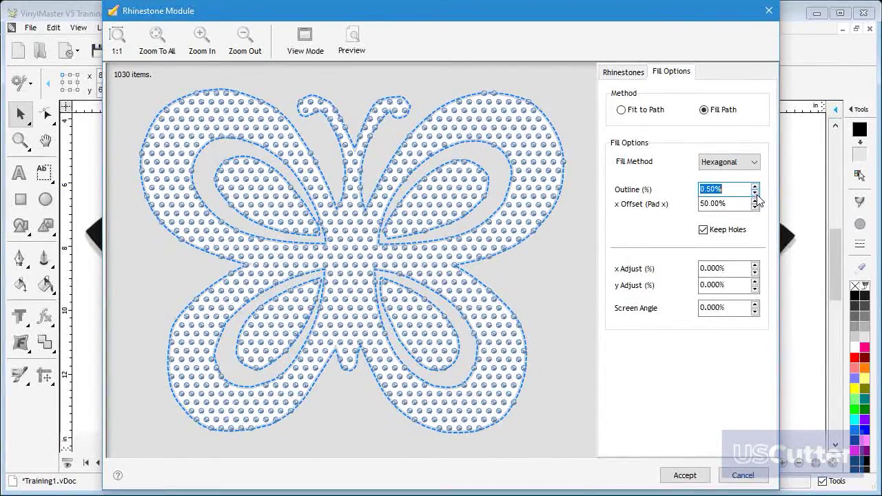
left_click(755, 195)
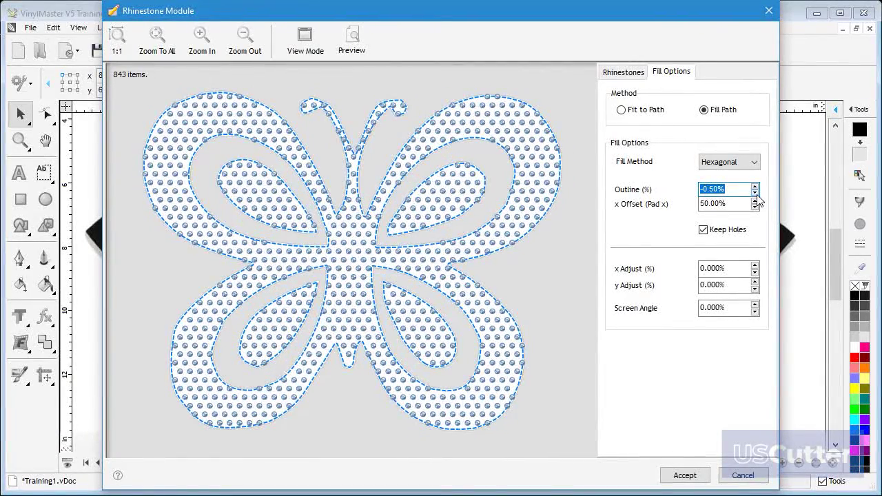
left_click(755, 195)
left_click(755, 195)
left_click(755, 195)
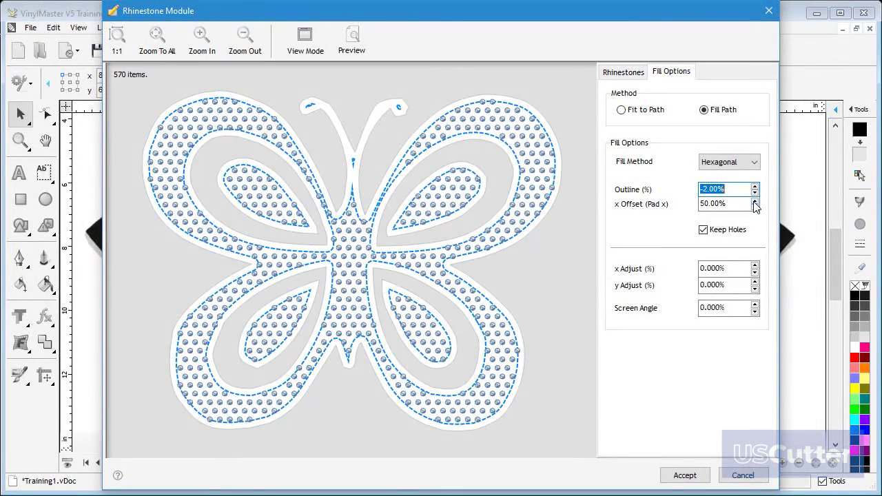
Raise the x Offset to 65%, then lower it to 40.00% for 663 stones
left_click(755, 201)
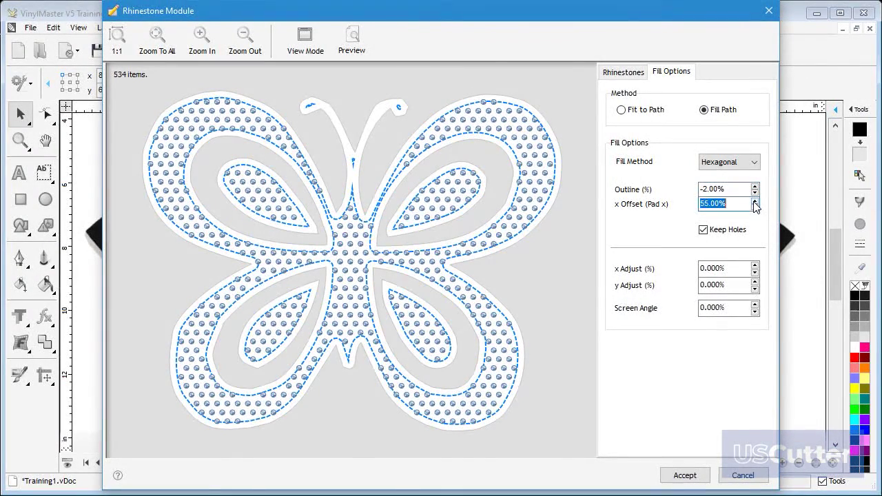
left_click(754, 201)
left_click(755, 201)
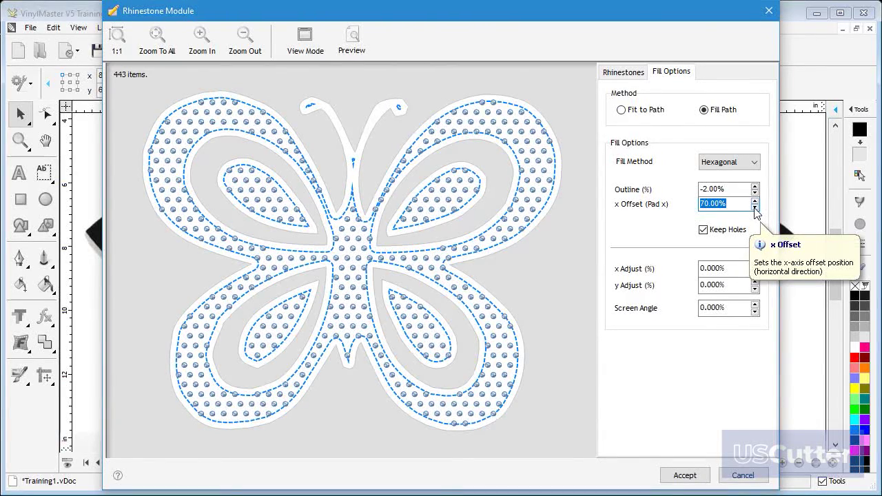
left_click(755, 207)
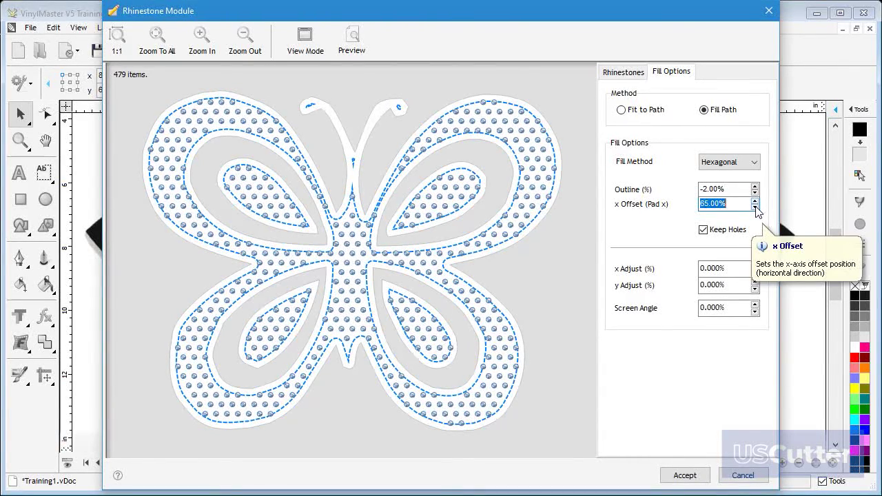
left_click(755, 208)
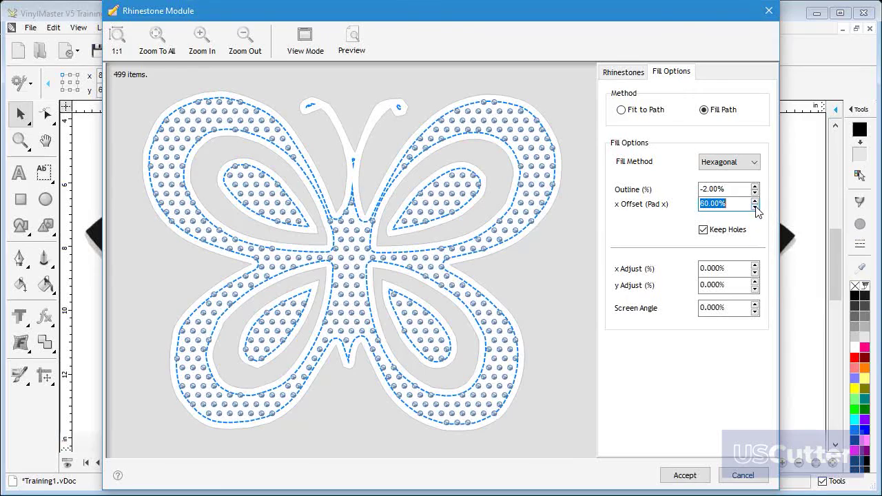
left_click(755, 207)
left_click(755, 208)
left_click(756, 207)
left_click(755, 207)
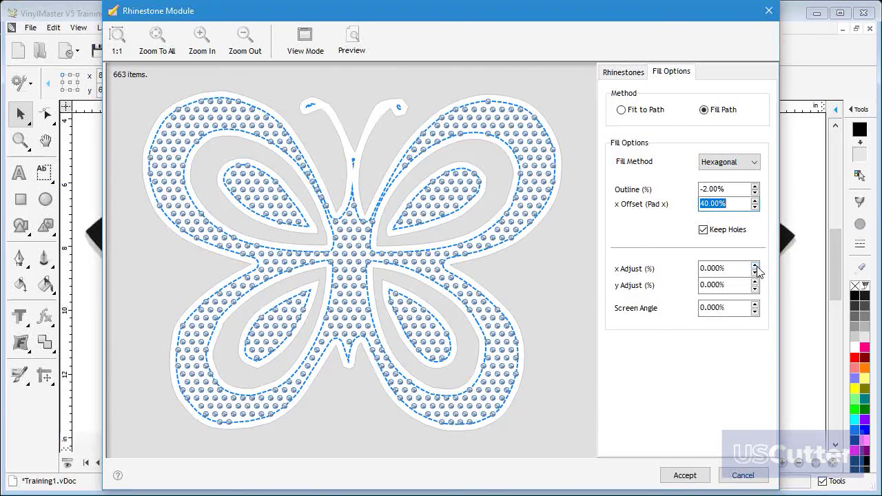
Set the fill's x Adjust to -10% and y Adjust to -20%
left_click(755, 275)
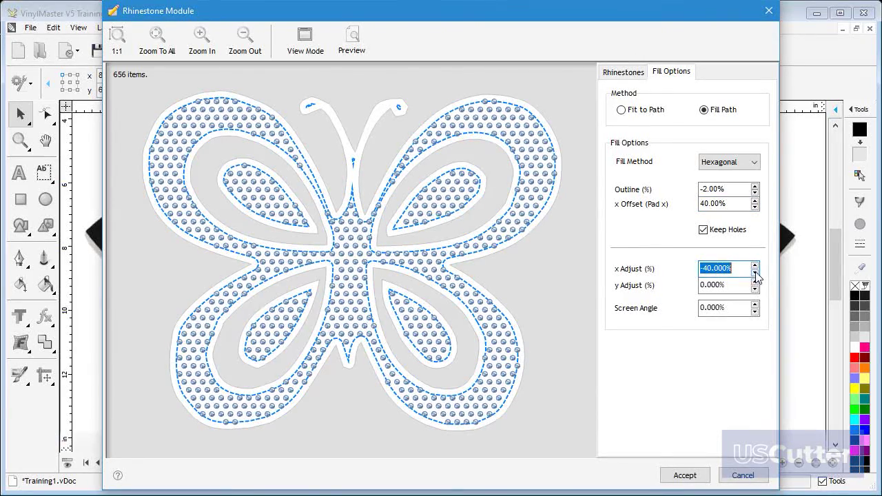
left_click(755, 266)
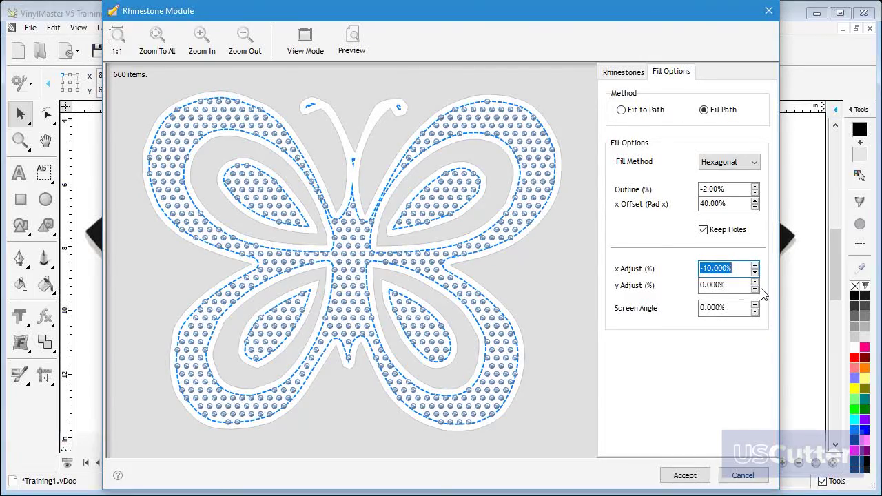
left_click(756, 282)
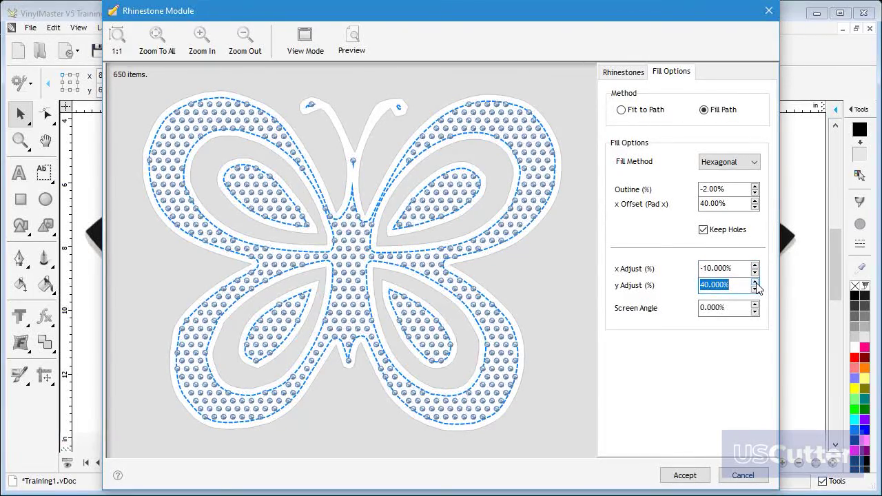
left_click(755, 290)
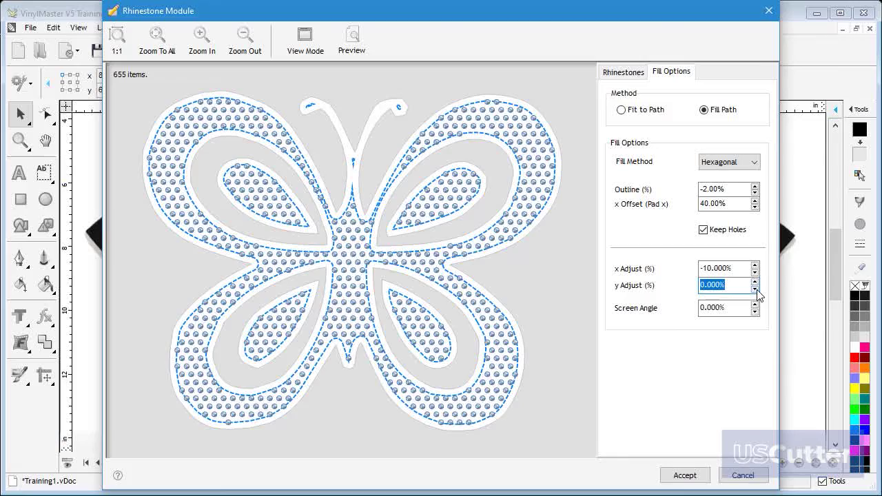
left_click(755, 289)
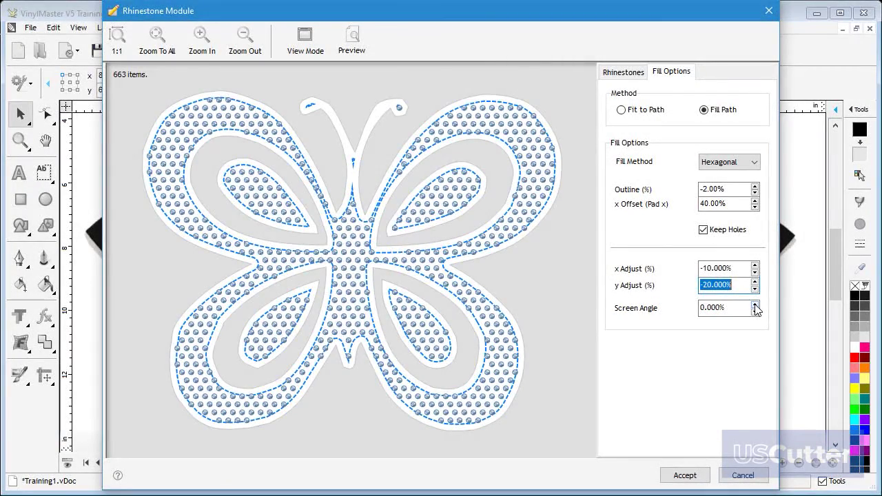
Adjust the Screen Angle through several values, ending at -5%, for 648 stones
left_click(755, 305)
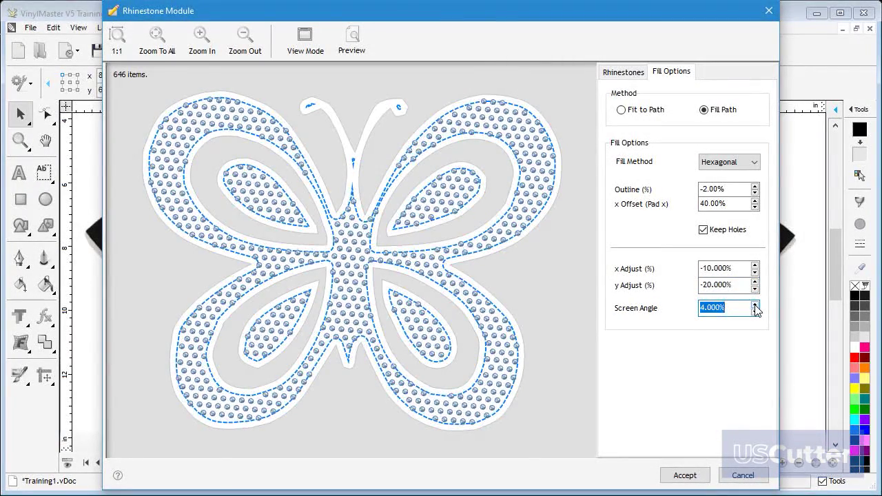
left_click(755, 312)
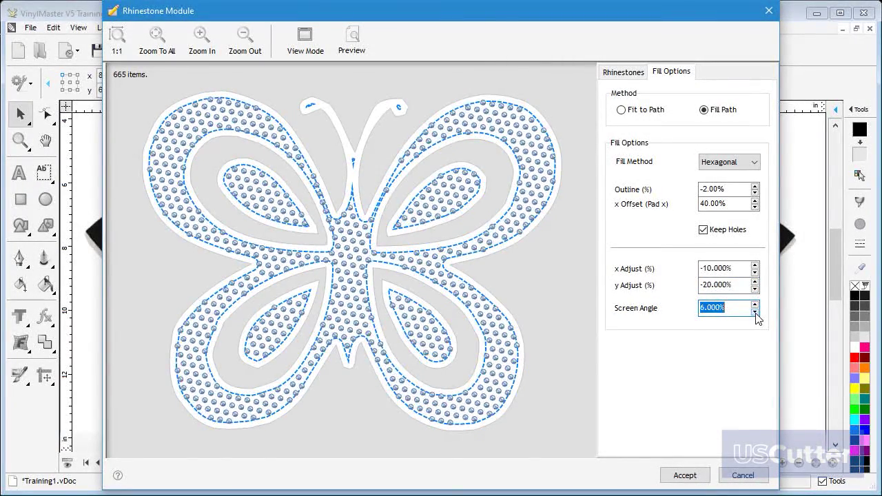
left_click(756, 312)
left_click(755, 313)
left_click(755, 312)
left_click(755, 312)
left_click(755, 312)
left_click(755, 312)
left_click(755, 312)
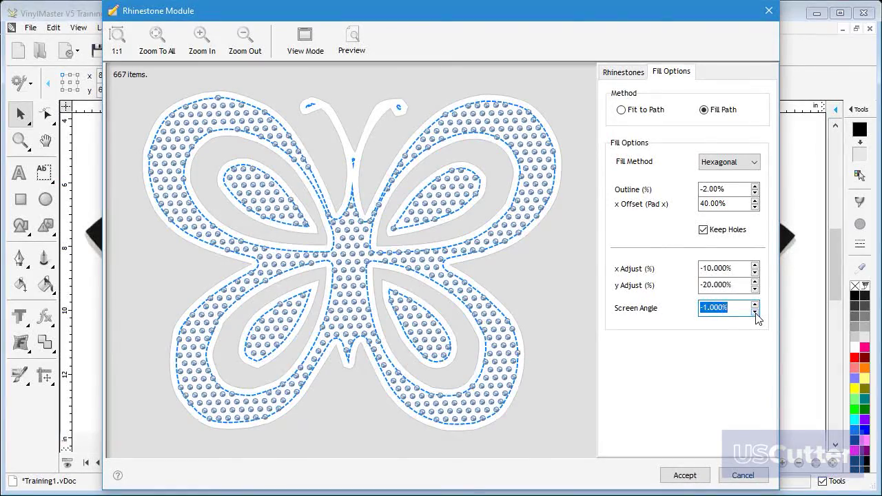
left_click(755, 312)
left_click(755, 312)
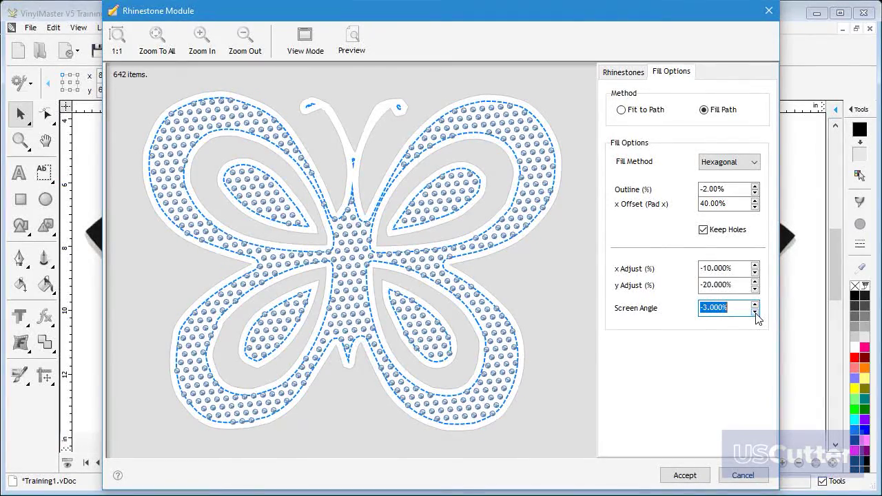
left_click(755, 312)
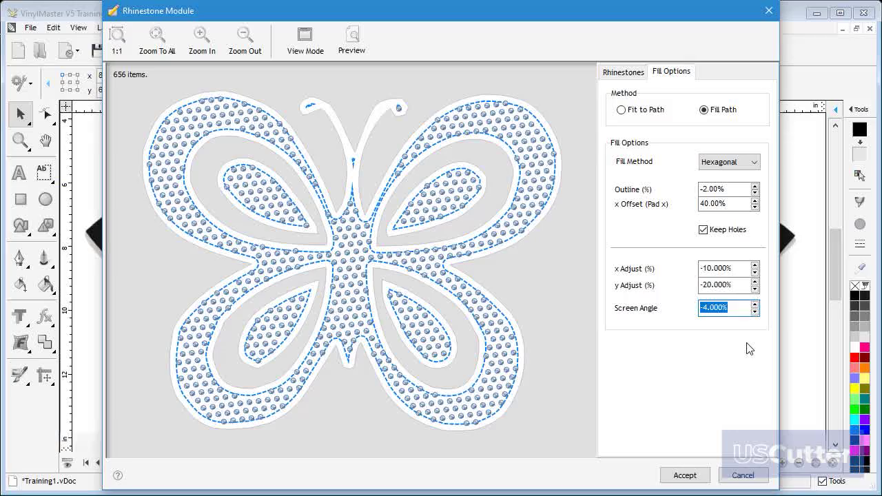
left_click(755, 312)
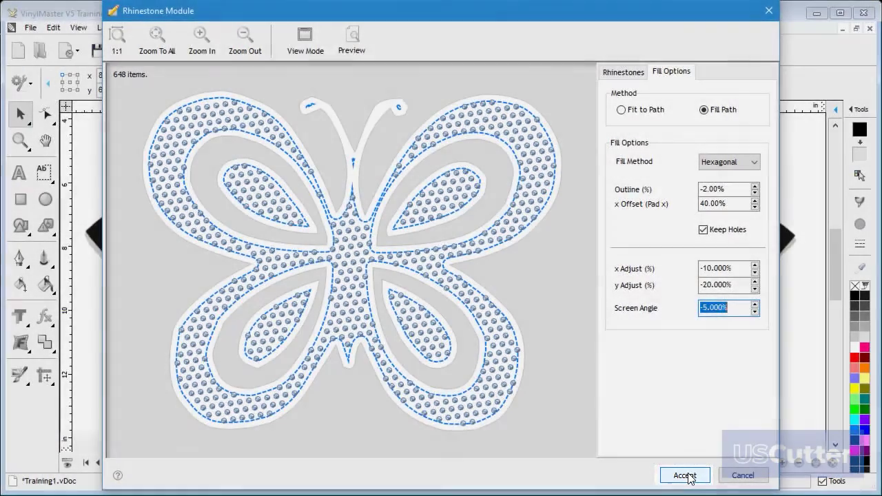
Accept the hexagonal stone fill onto the shirt, then reselect the butterfly design
left_click(686, 476)
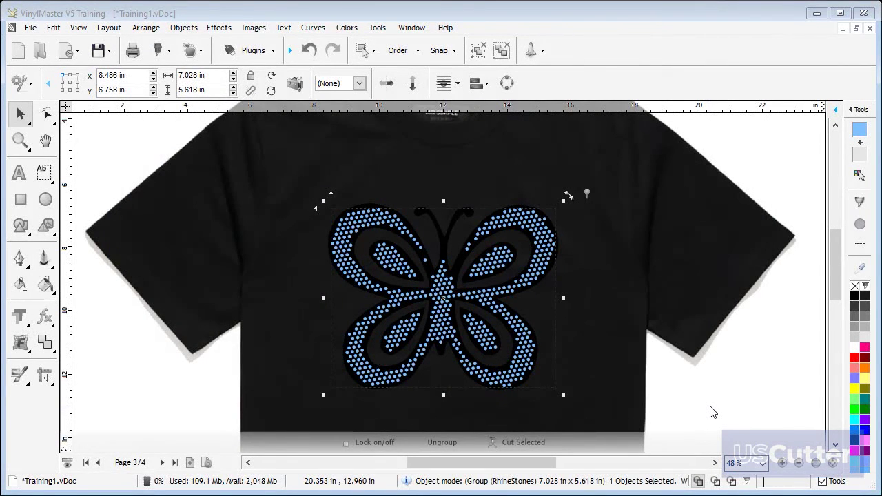
left_click(714, 412)
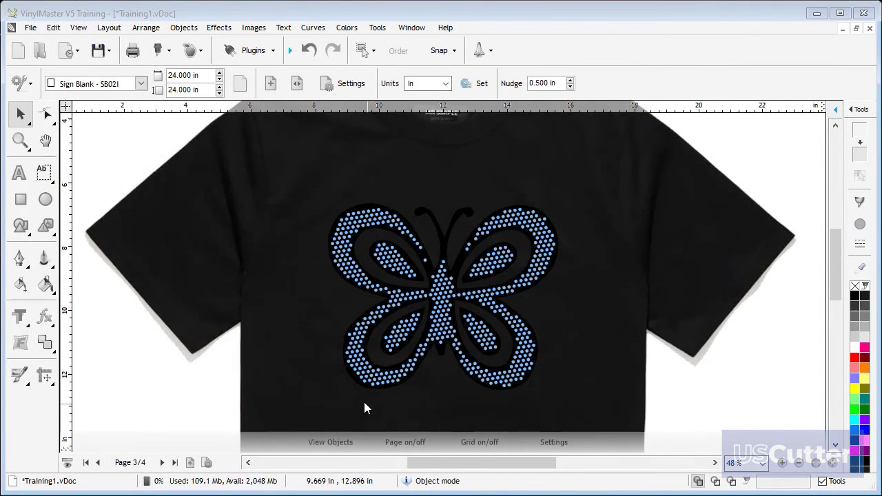
left_click(356, 383)
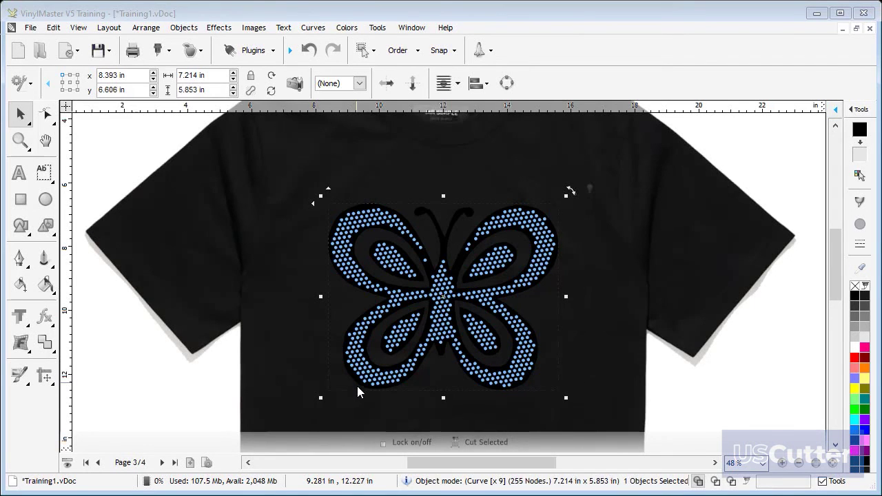
In the Rhinestone Module, outline the butterfly with tall rectangular stones enlarged to 0.179 in
left_click(254, 51)
left_click(231, 214)
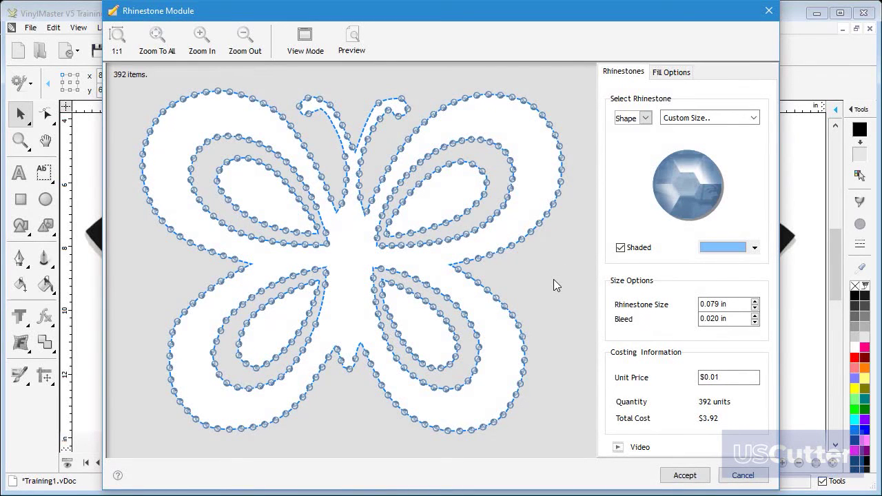
left_click(645, 118)
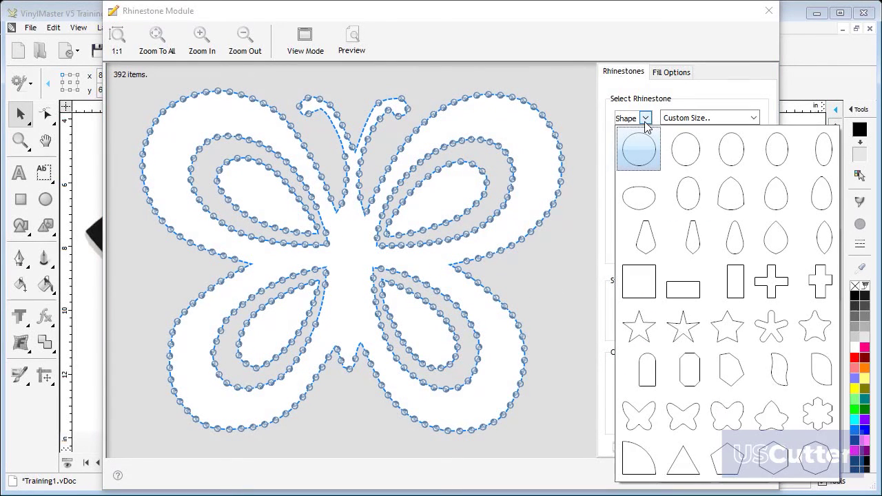
left_click(734, 279)
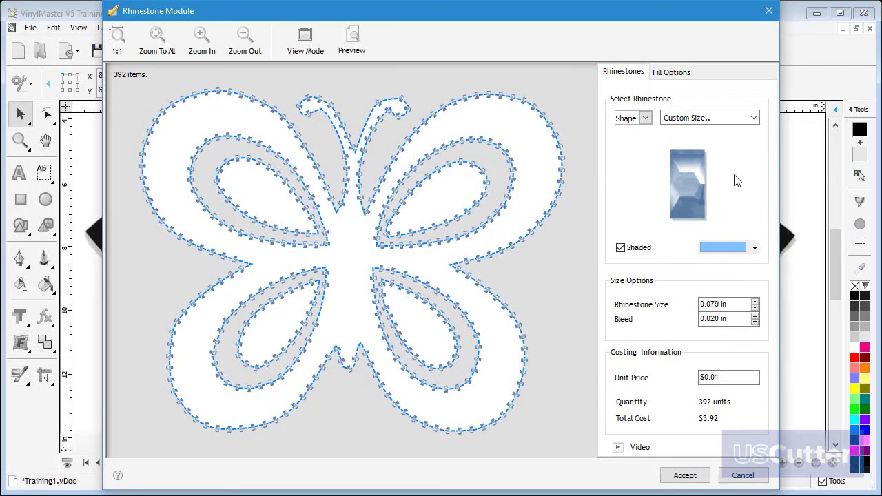
left_click(755, 302)
left_click(755, 302)
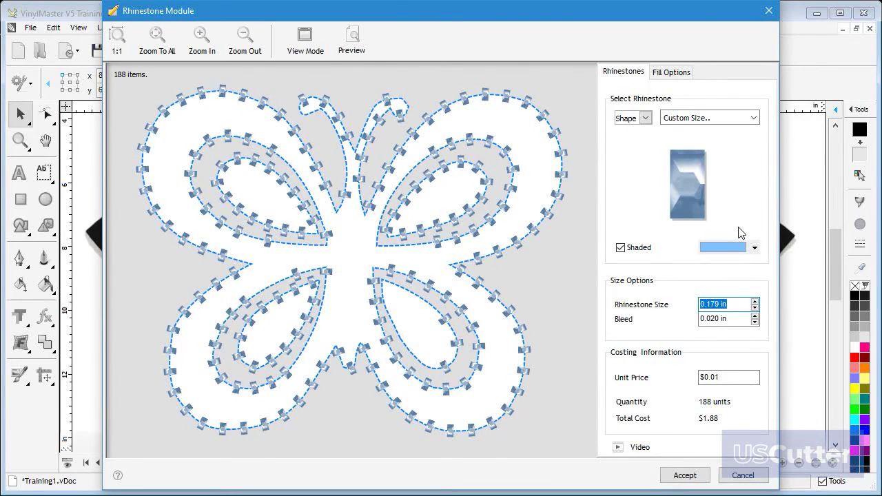
left_click(685, 75)
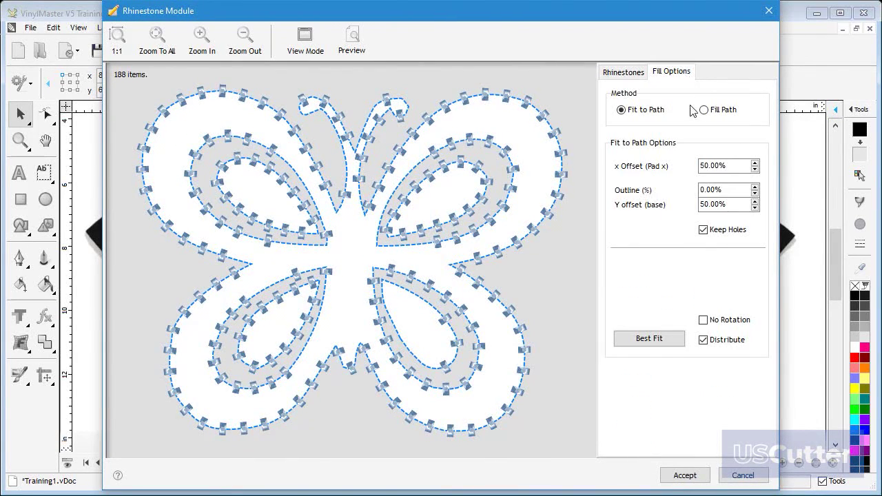
Keep stones rotating along the path and switch them to round SS 2 PP 5 1.3mm stones
left_click(739, 320)
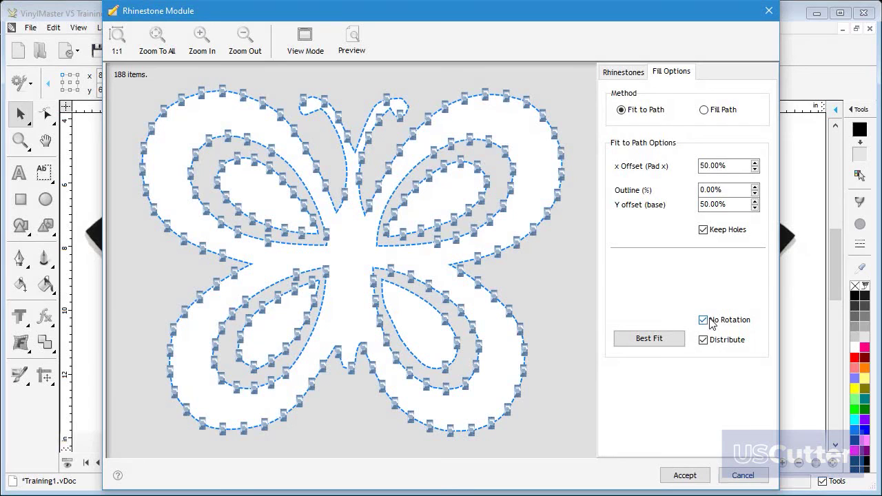
left_click(703, 321)
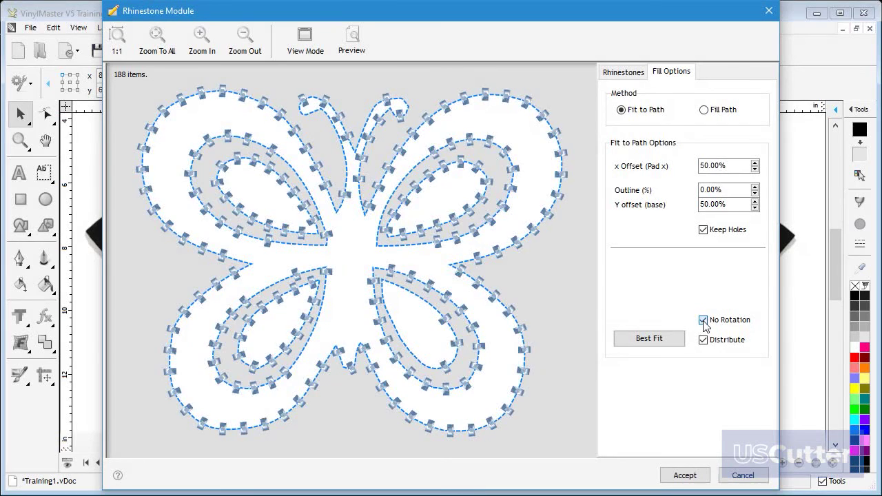
left_click(623, 72)
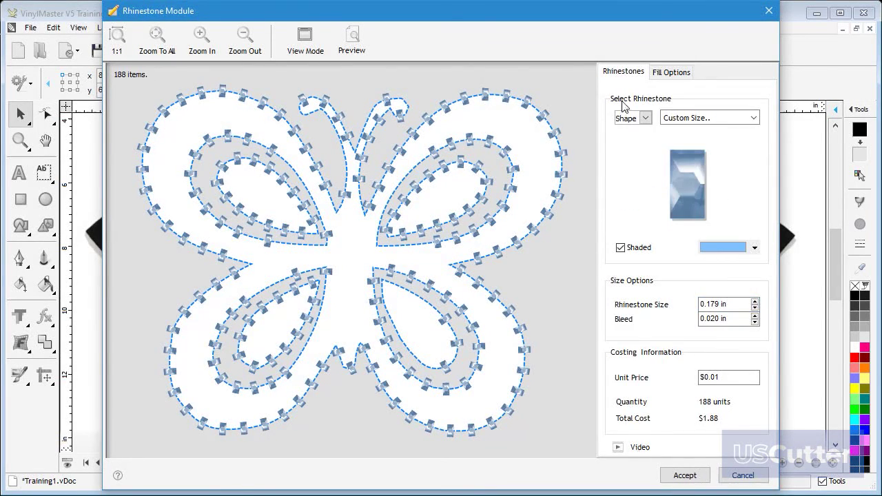
left_click(627, 120)
left_click(639, 149)
left_click(703, 118)
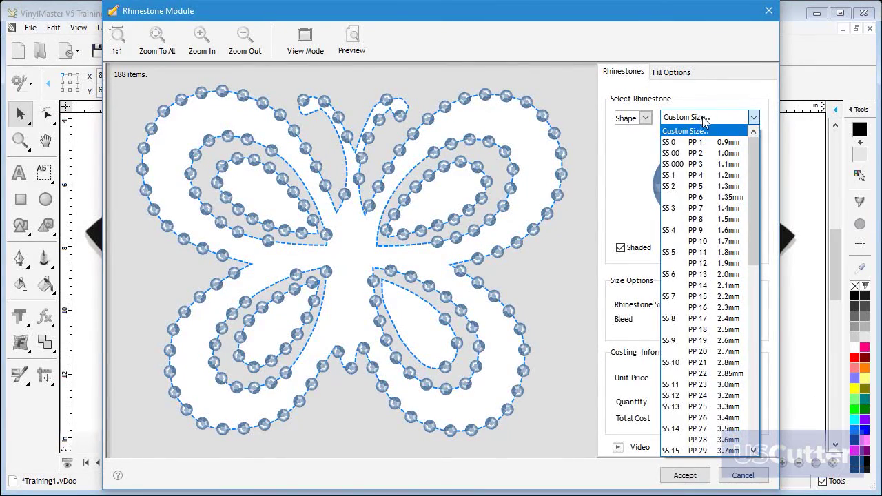
left_click(723, 186)
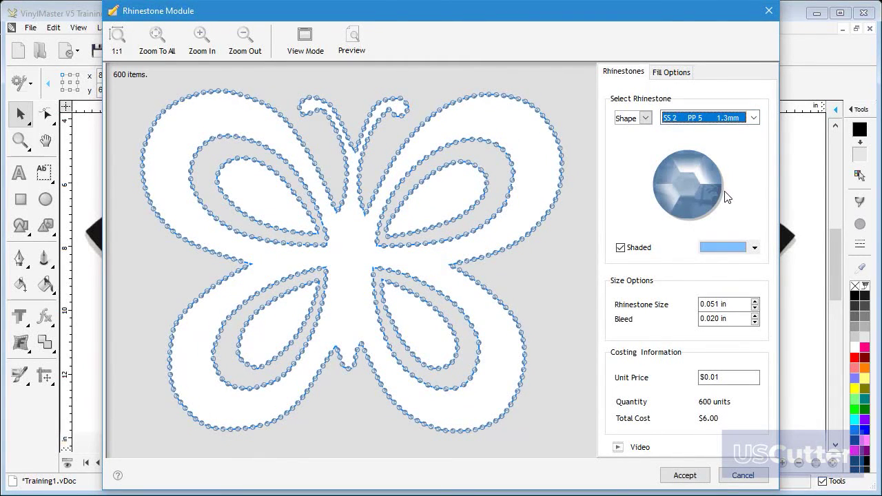
Keep even distribution on and accept the 600-stone butterfly outline onto the shirt
left_click(684, 73)
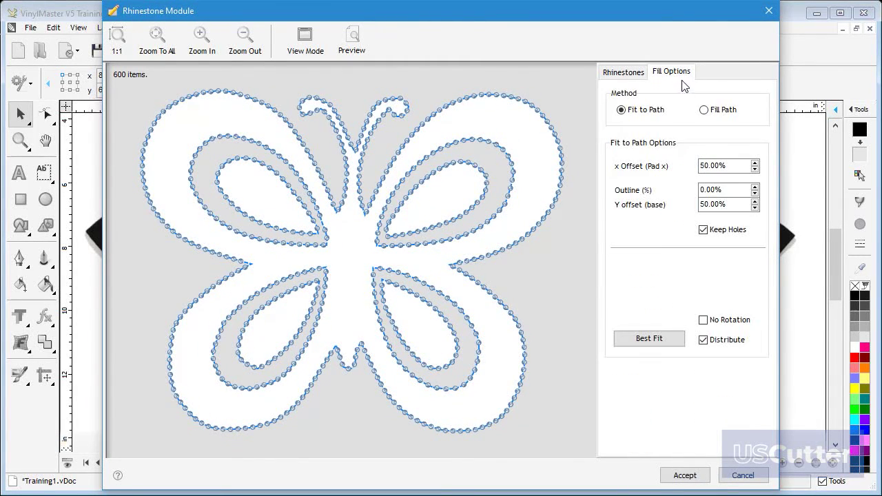
left_click(729, 342)
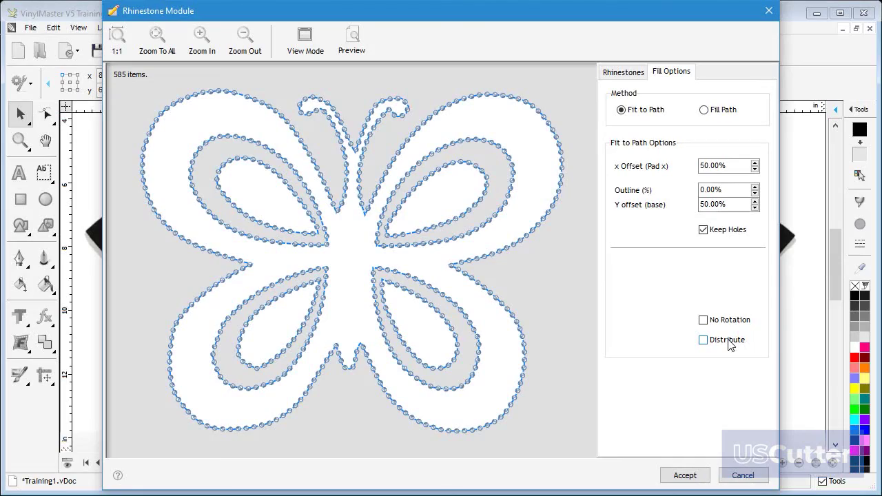
left_click(729, 341)
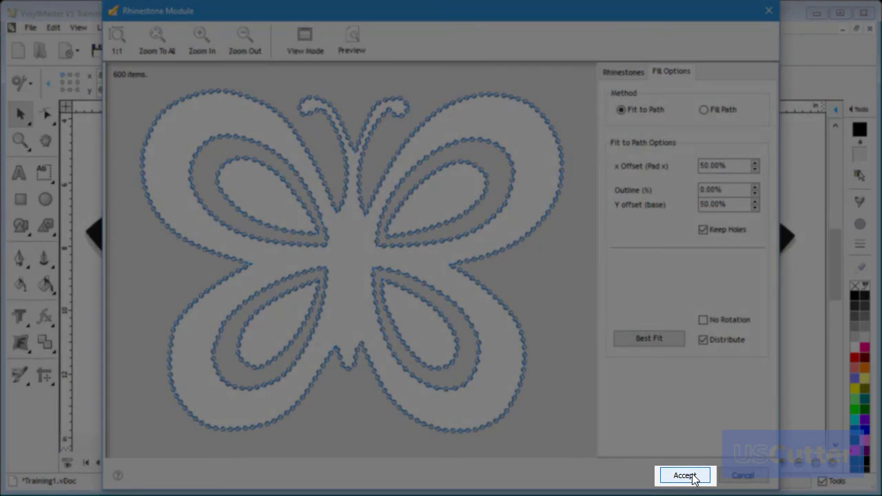
left_click(692, 477)
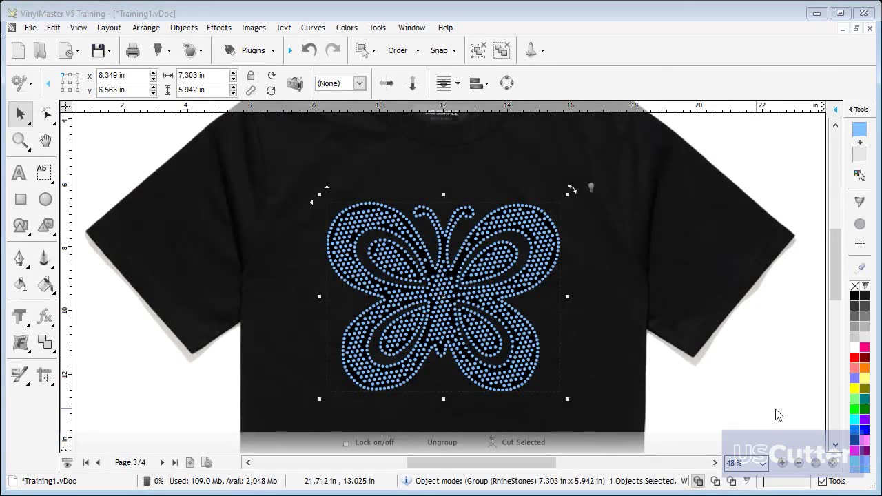
Color the butterfly's outline stones white and its inner fill stones Magenta, then deselect
left_click(865, 339)
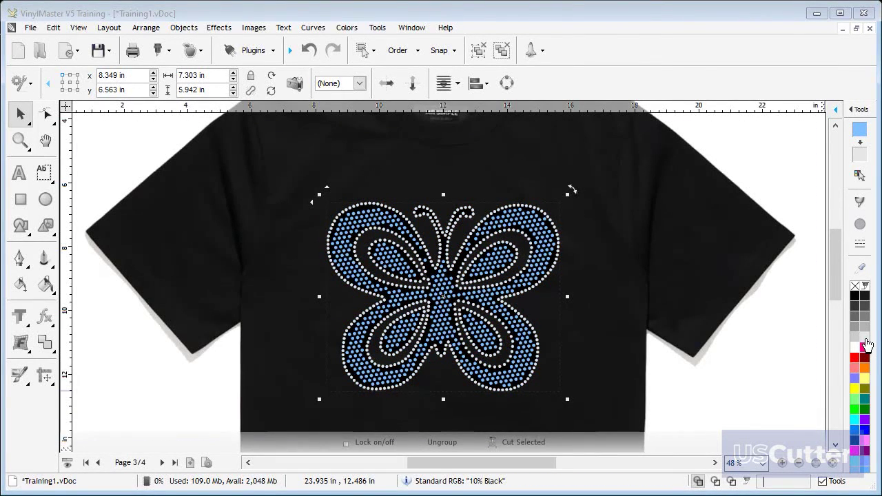
left_click(531, 370)
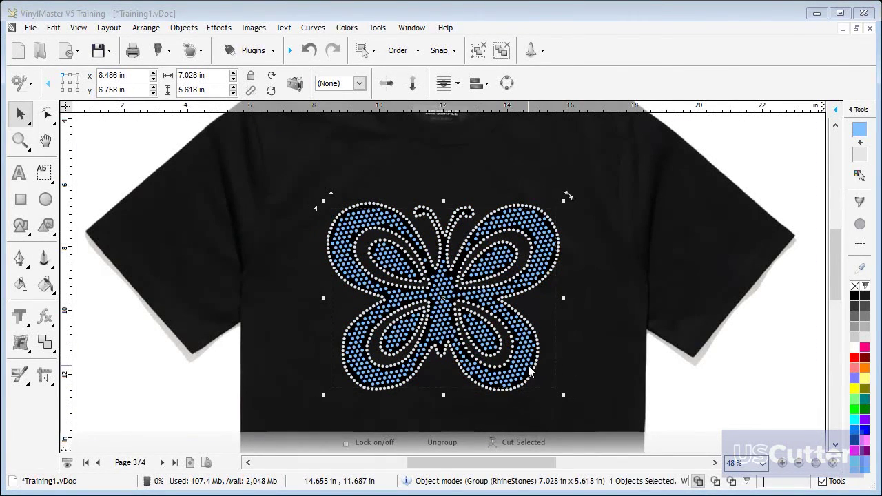
left_click(866, 458)
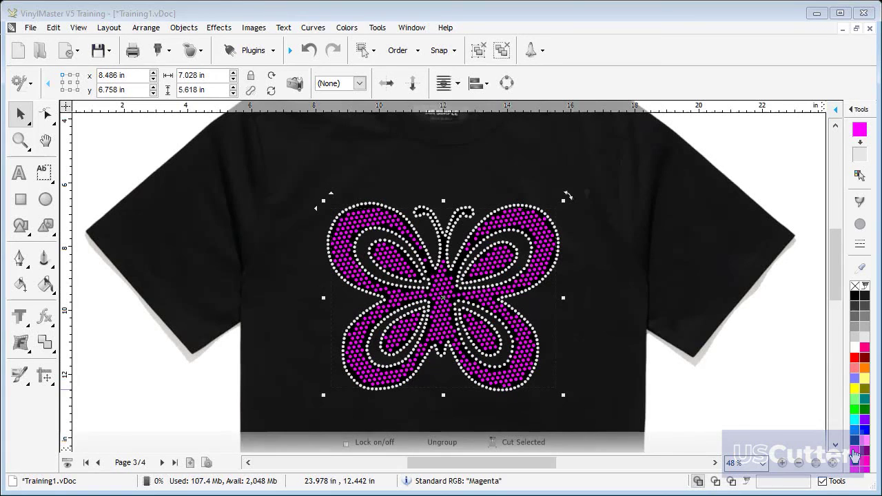
left_click(777, 409)
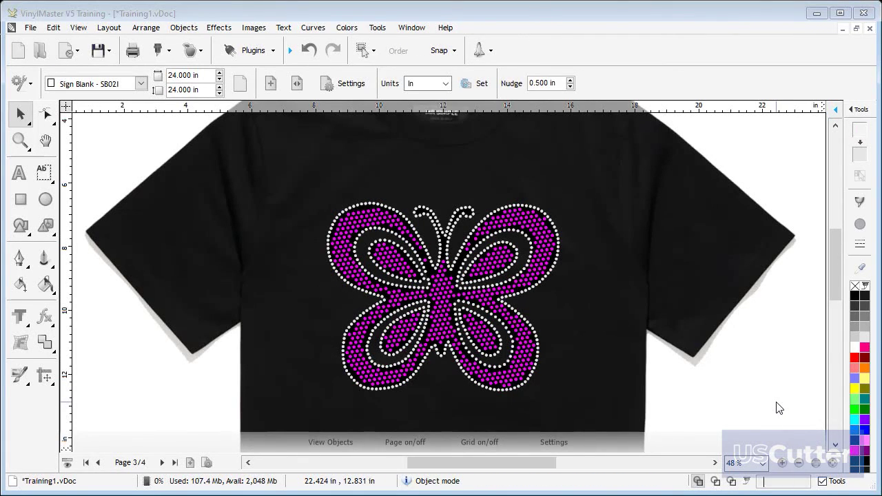
On page 4, convert the monster truck into star-shaped SS 3 PP 7 1.4mm rhinestones and accept
left_click(162, 463)
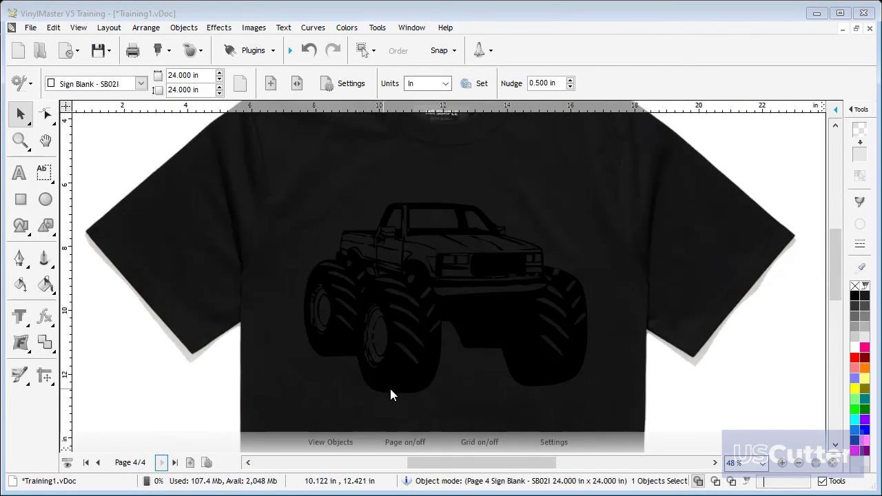
left_click(500, 329)
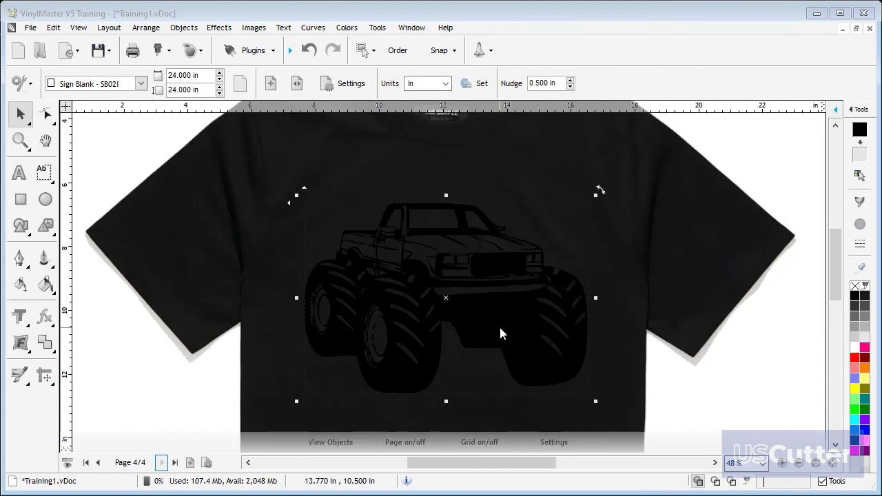
left_click(268, 53)
left_click(235, 212)
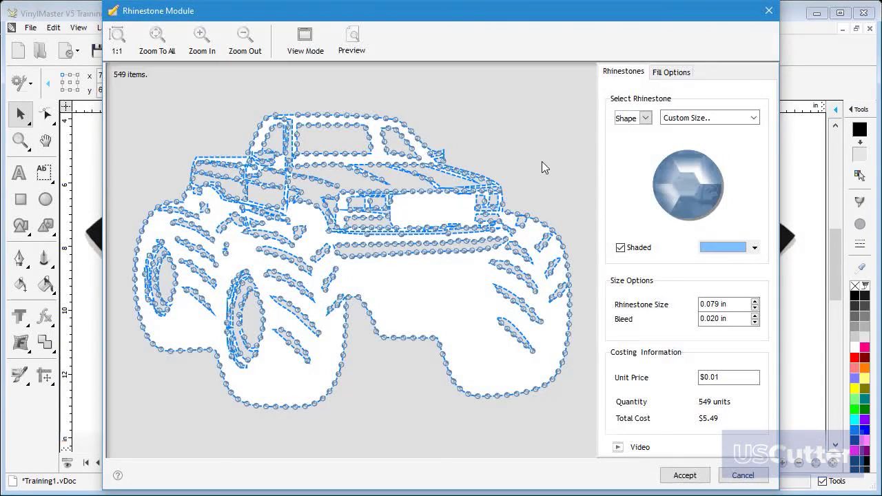
left_click(632, 119)
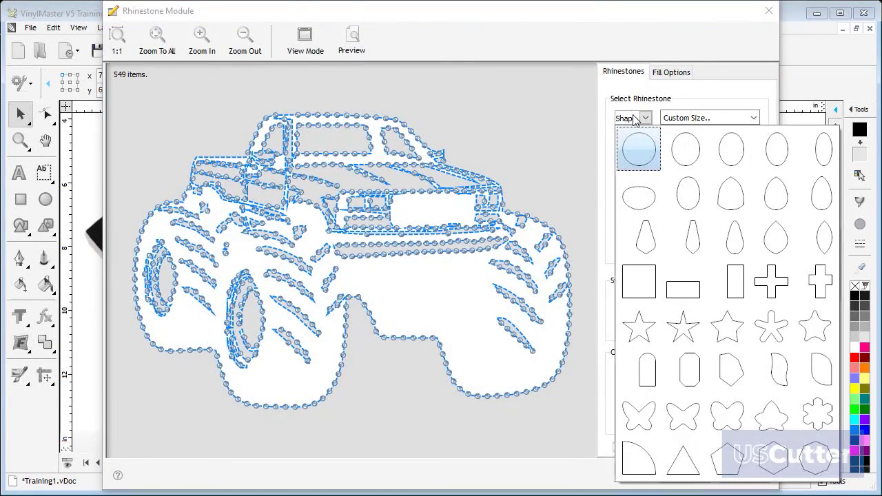
left_click(726, 325)
left_click(754, 118)
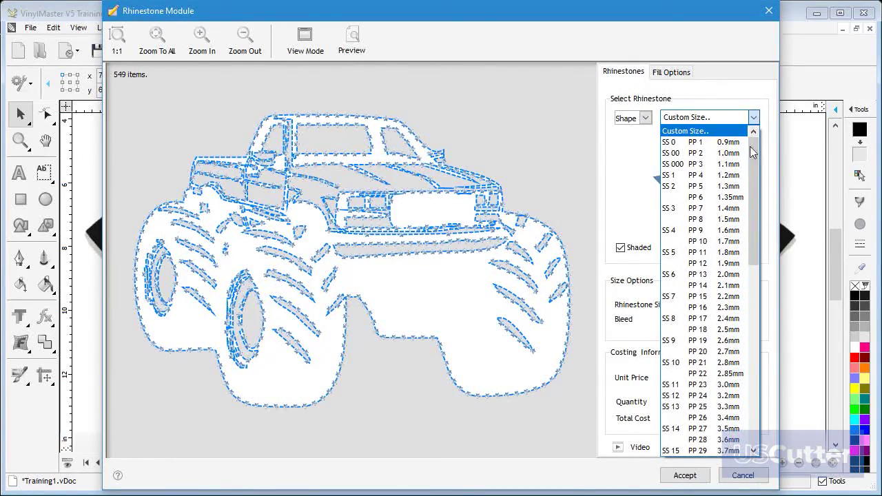
left_click(734, 208)
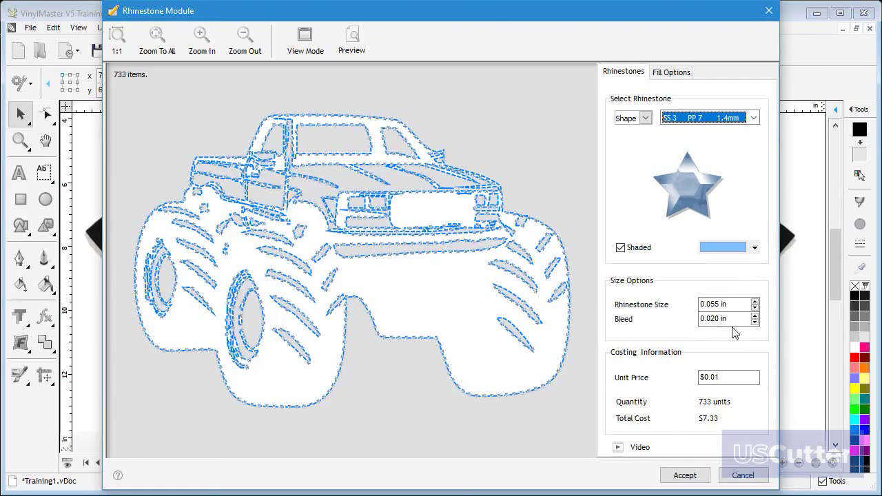
left_click(682, 475)
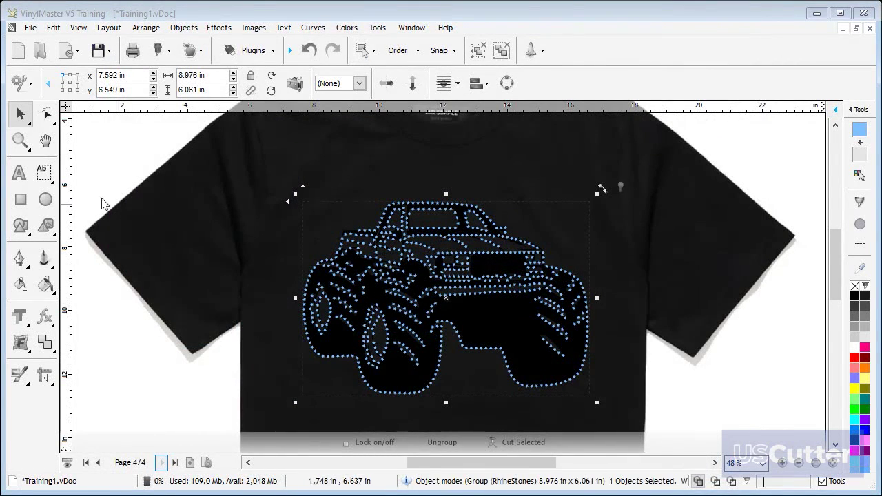
Zoom in on the truck's star stones, then zoom to the full T-shirt page
left_click(20, 141)
left_click_drag(317, 183, 563, 297)
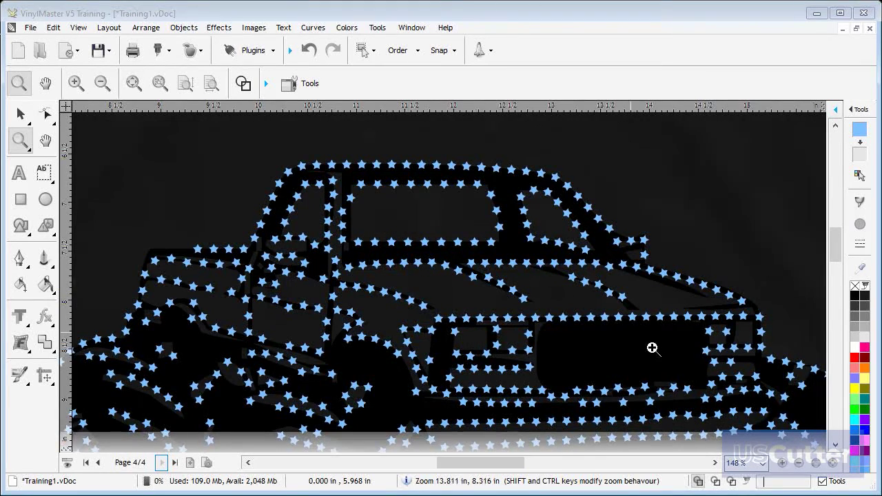
left_click(831, 466)
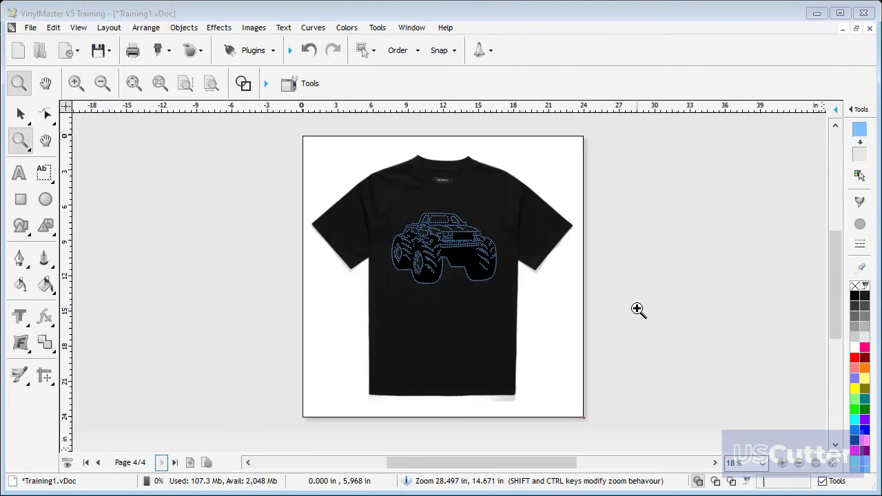